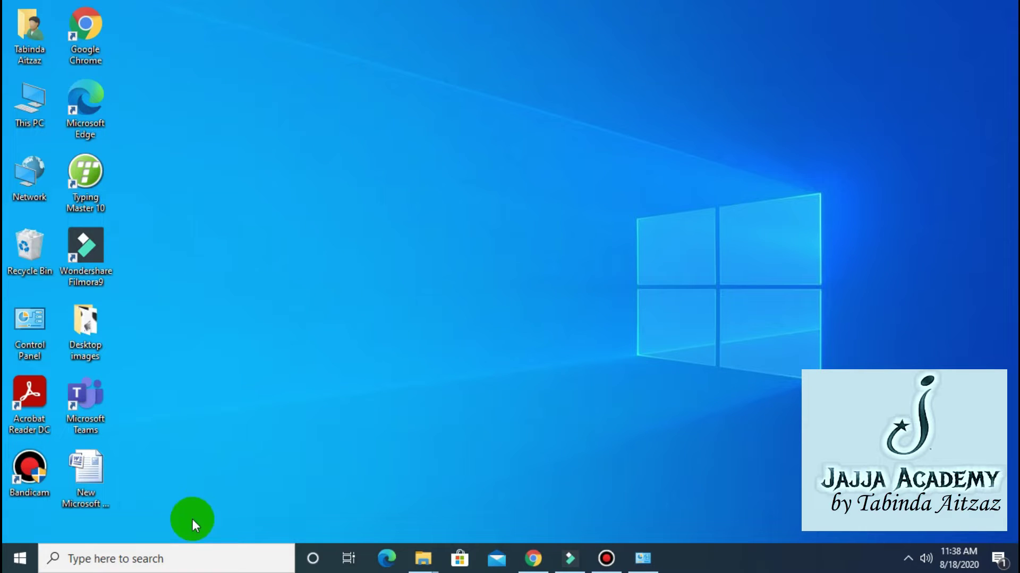
left_click(174, 547)
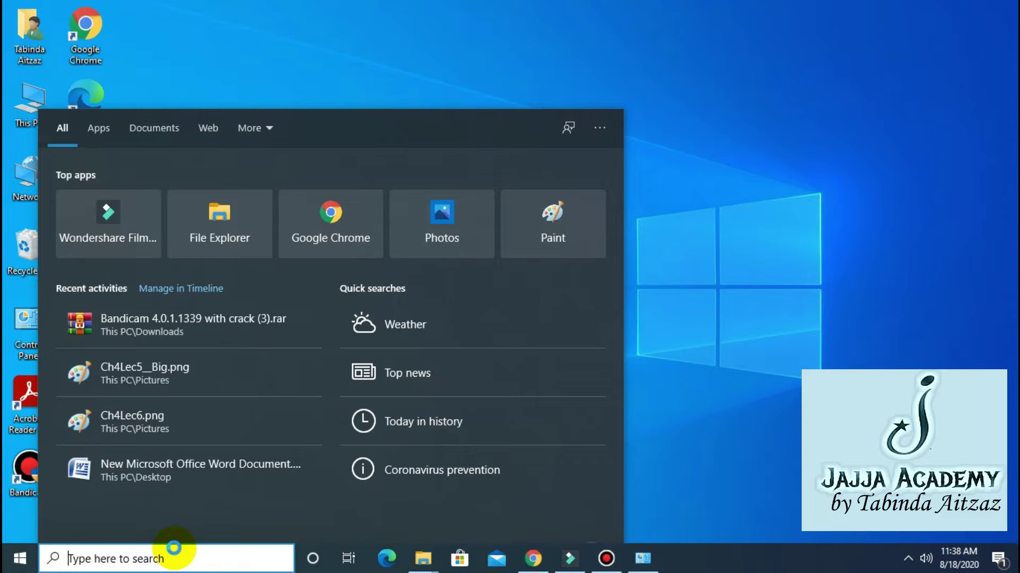
type("run")
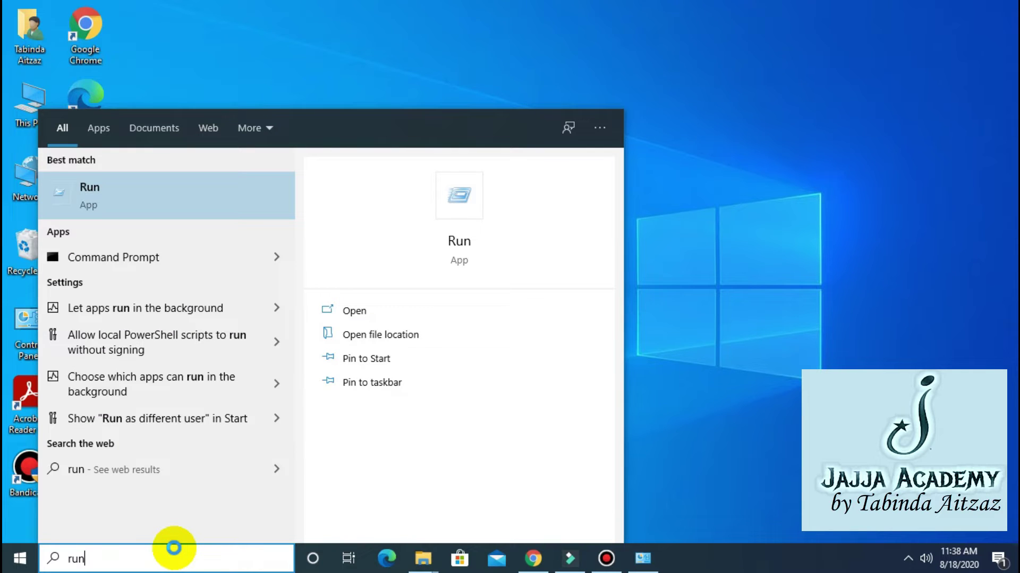
key("Return")
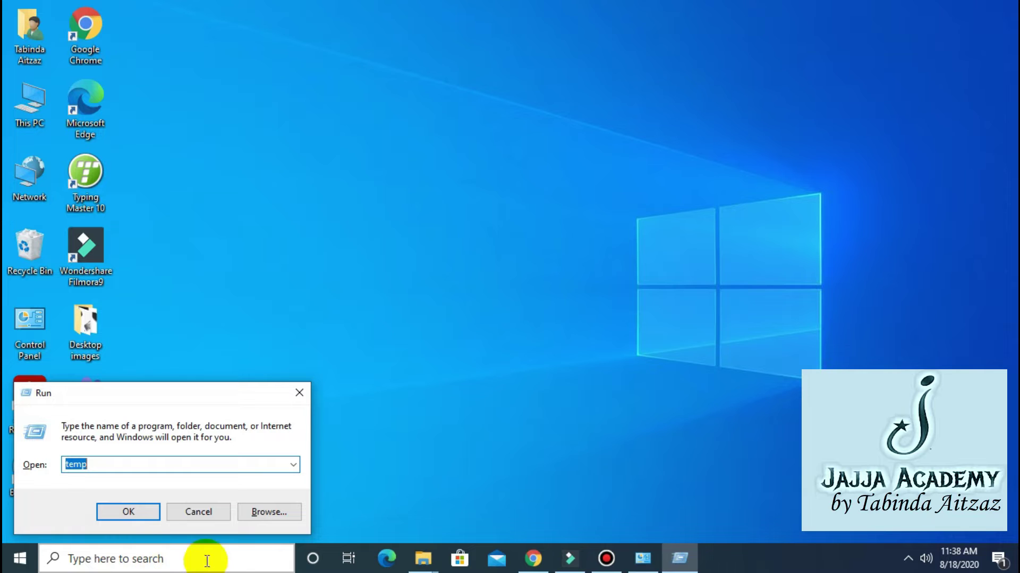
left_click(298, 393)
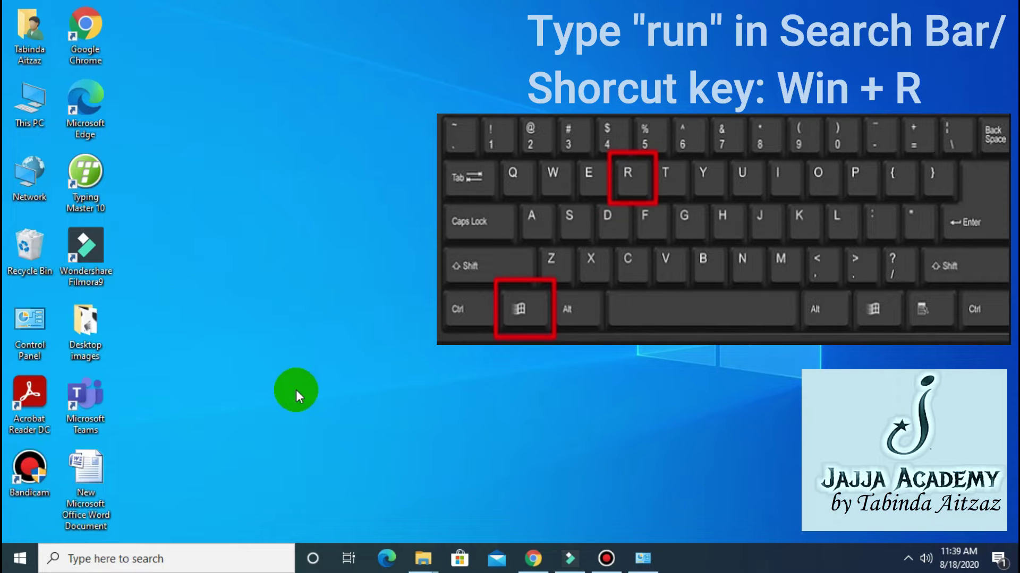
Open the Windows Temp folder by running the command temp from the Run dialog
key("super+r")
left_click(147, 465)
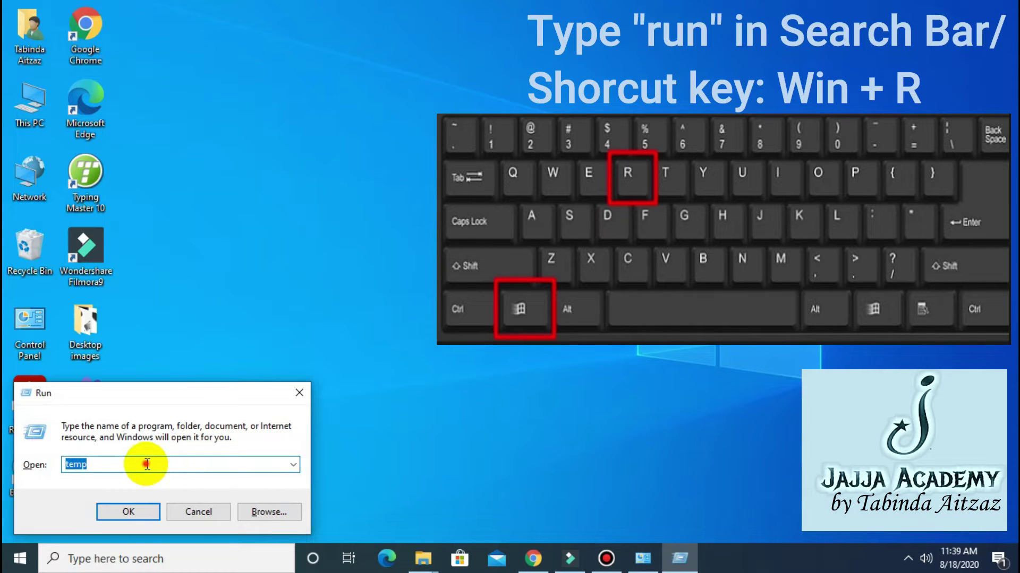
left_click(152, 464)
key("BackSpace")
key("BackSpace")
key("BackSpace")
key("BackSpace")
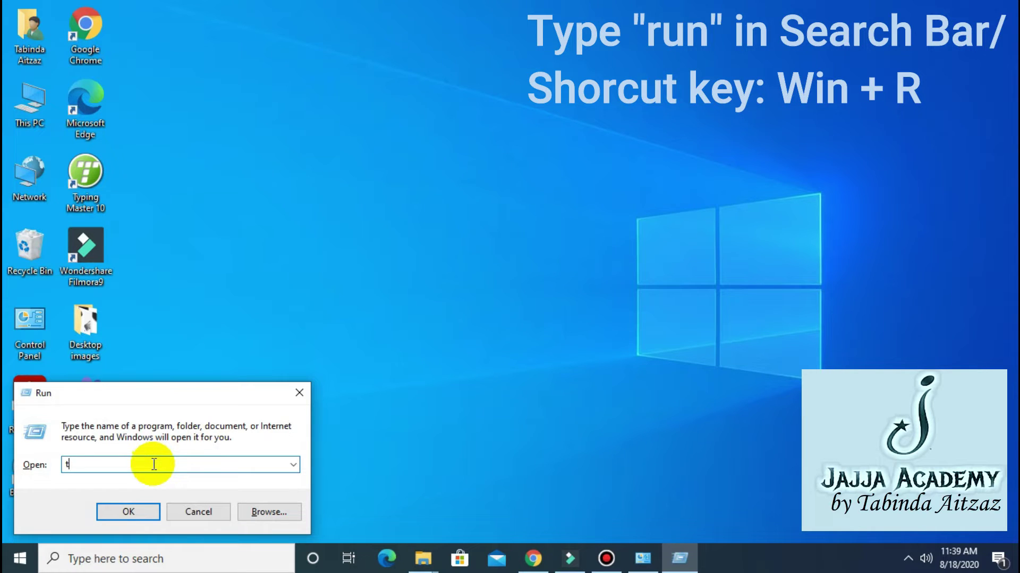
type("temp")
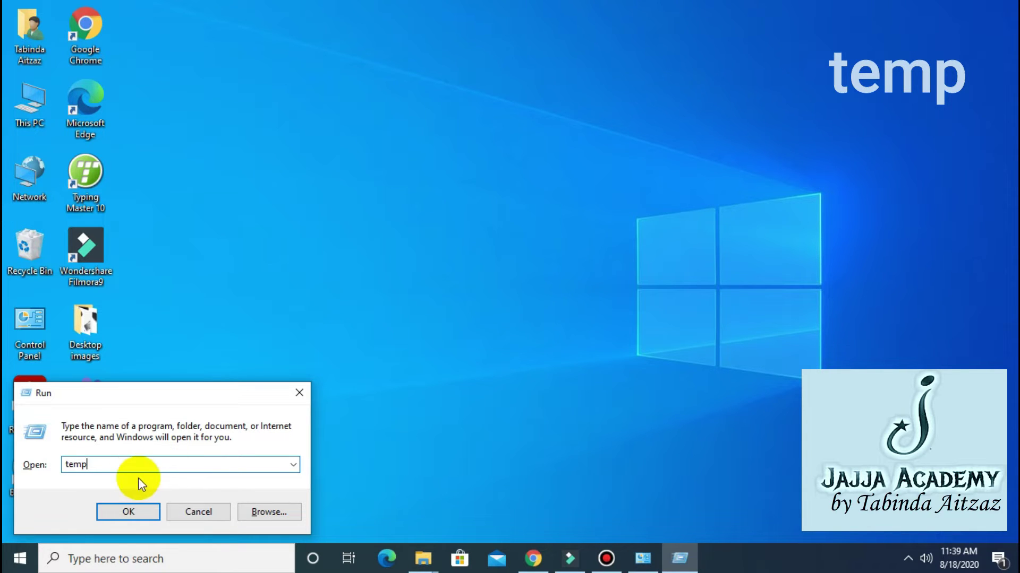
left_click(136, 508)
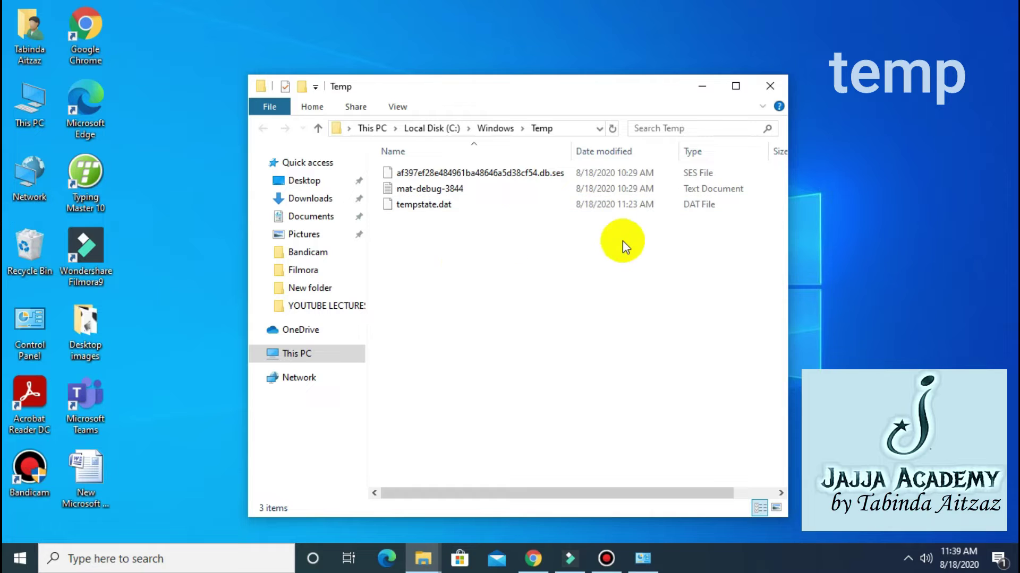
Delete all files in the Windows Temp folder and close its window
key("ctrl+a")
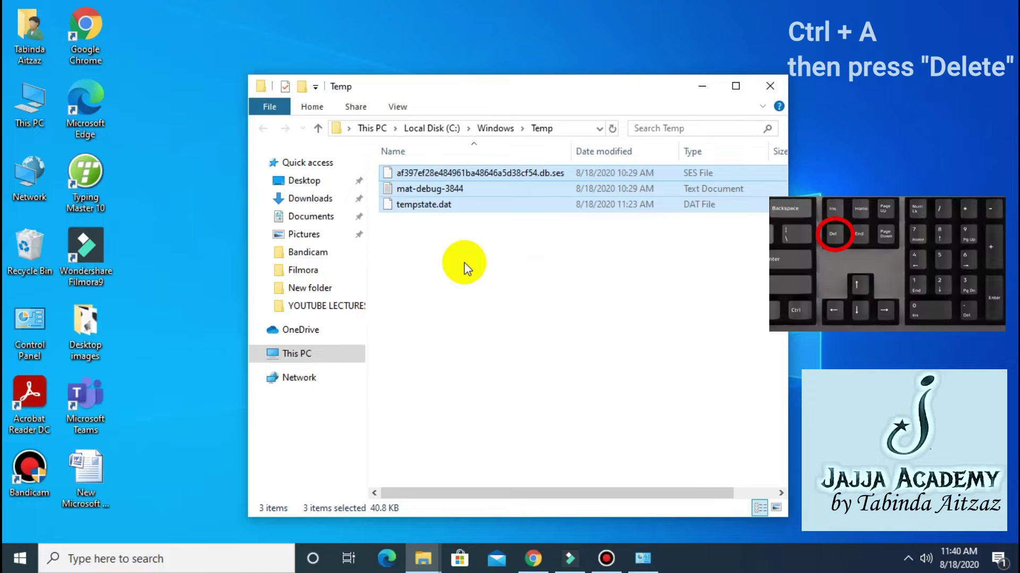
key("Delete")
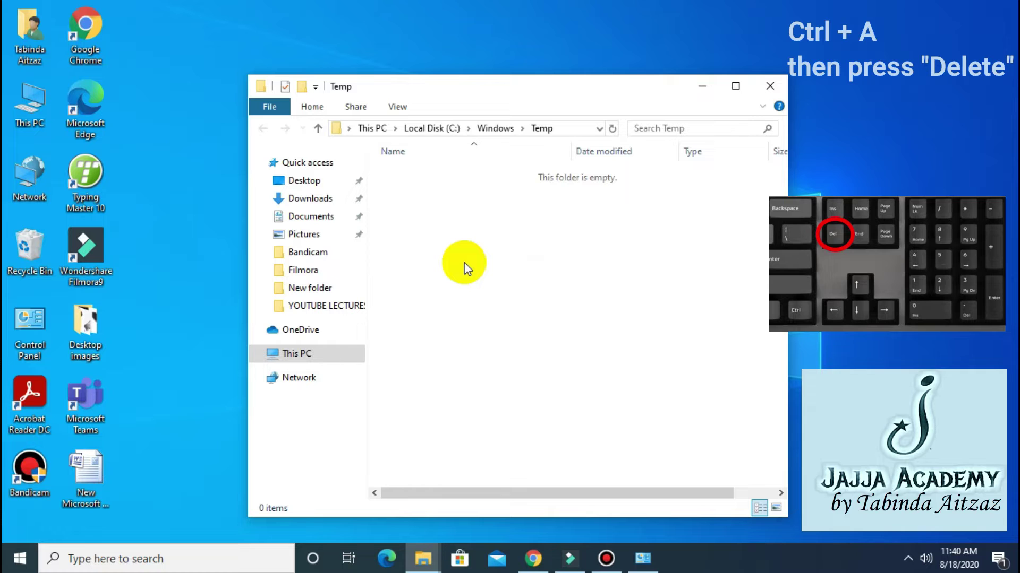
left_click(770, 85)
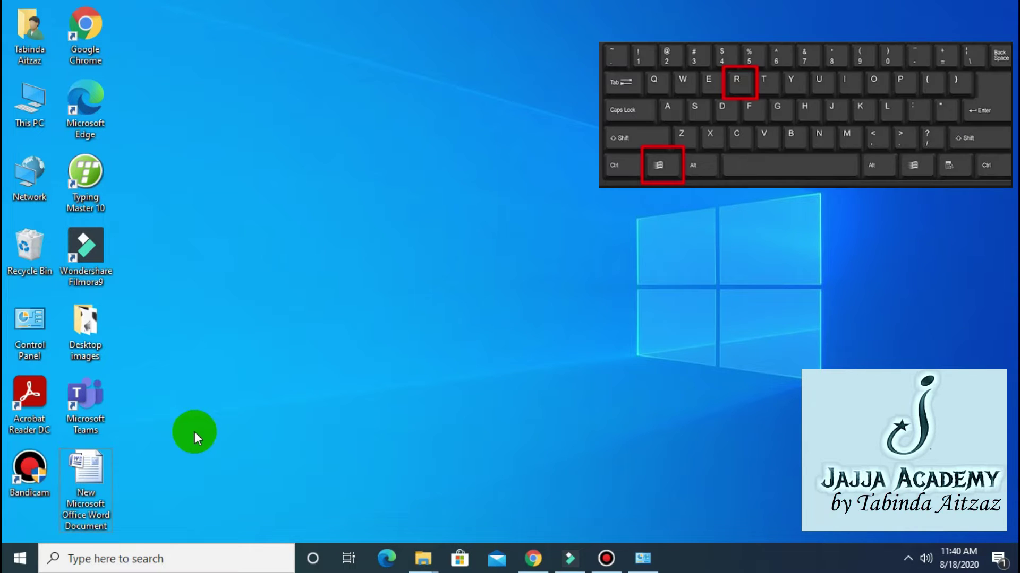
Open the user's local Temp folder by running %temp% from the Run dialog
key("super+r")
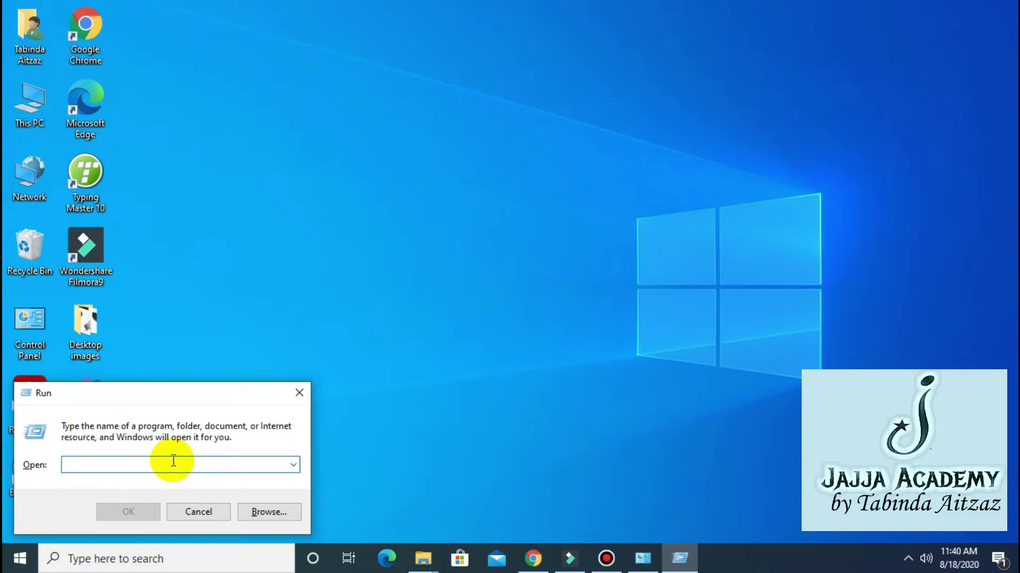
type("%")
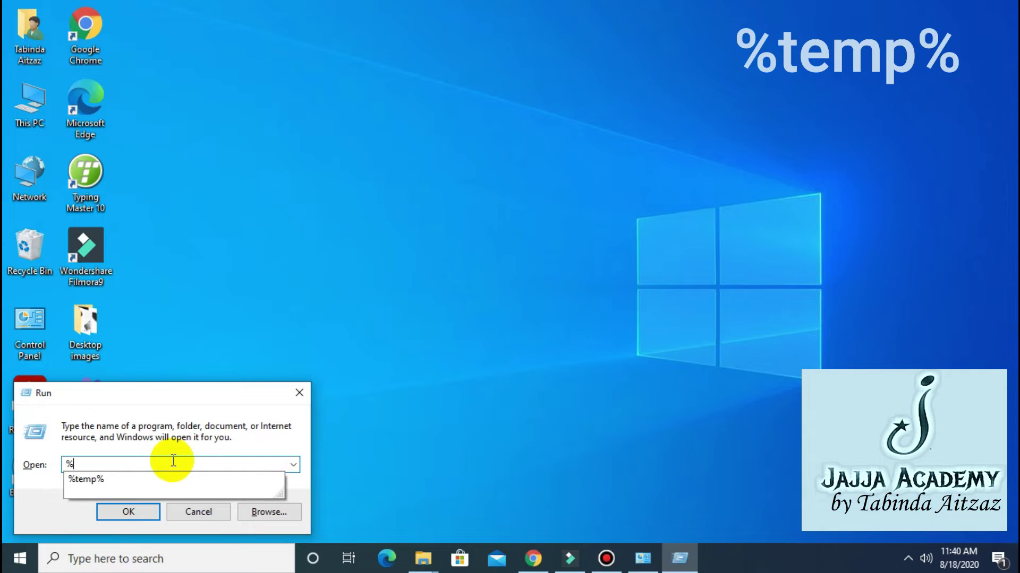
type("temp")
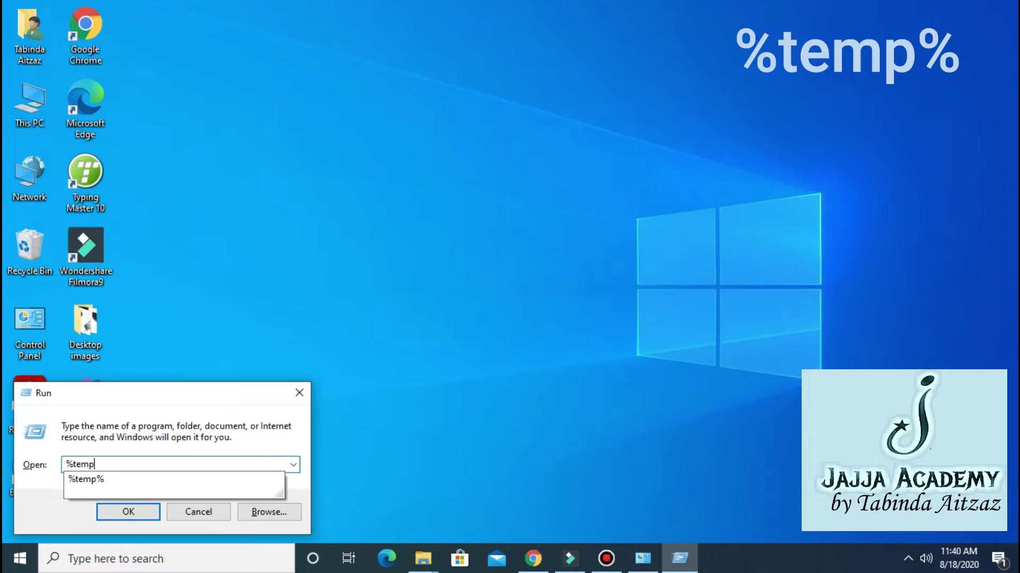
type("%")
left_click(131, 511)
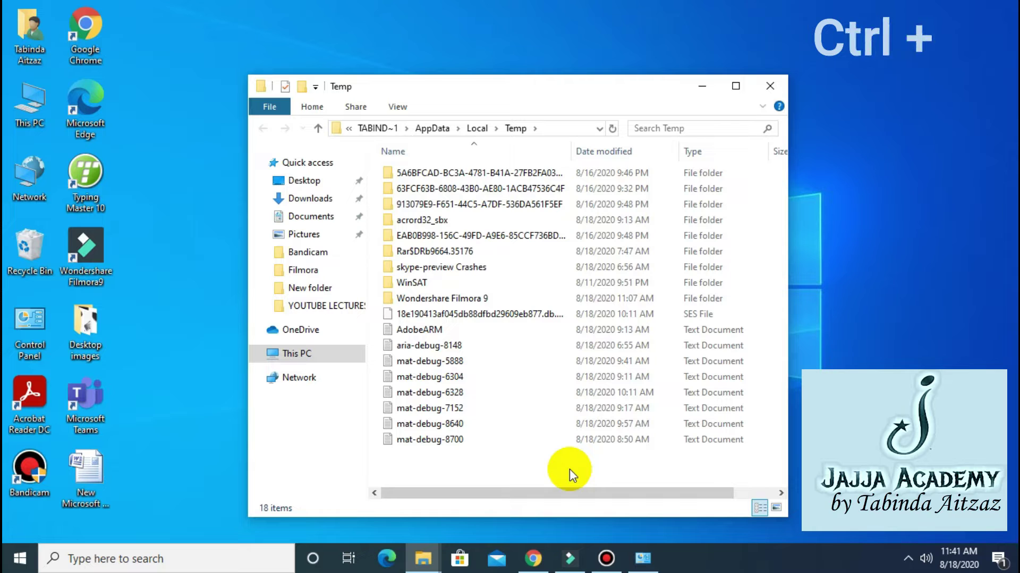
Delete everything in the user's Temp folder, granting administrator permission and skipping all items in use, and close the folder
key("ctrl+a")
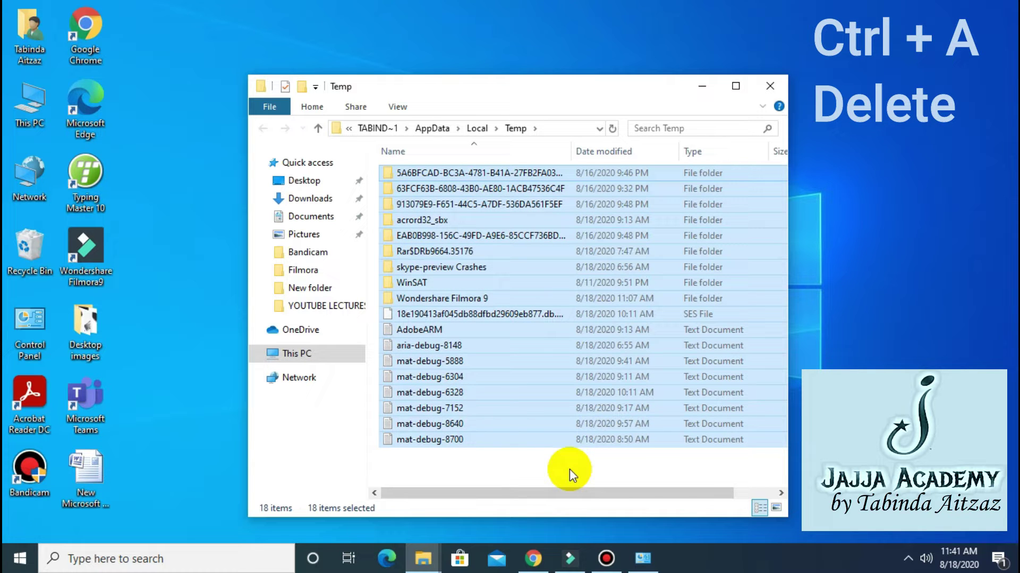
key("Delete")
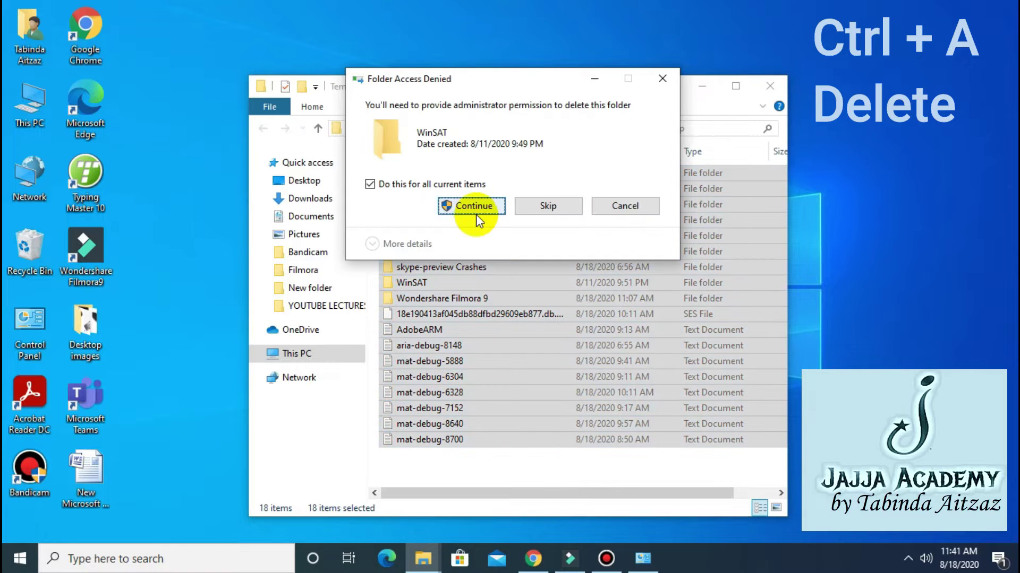
left_click(468, 206)
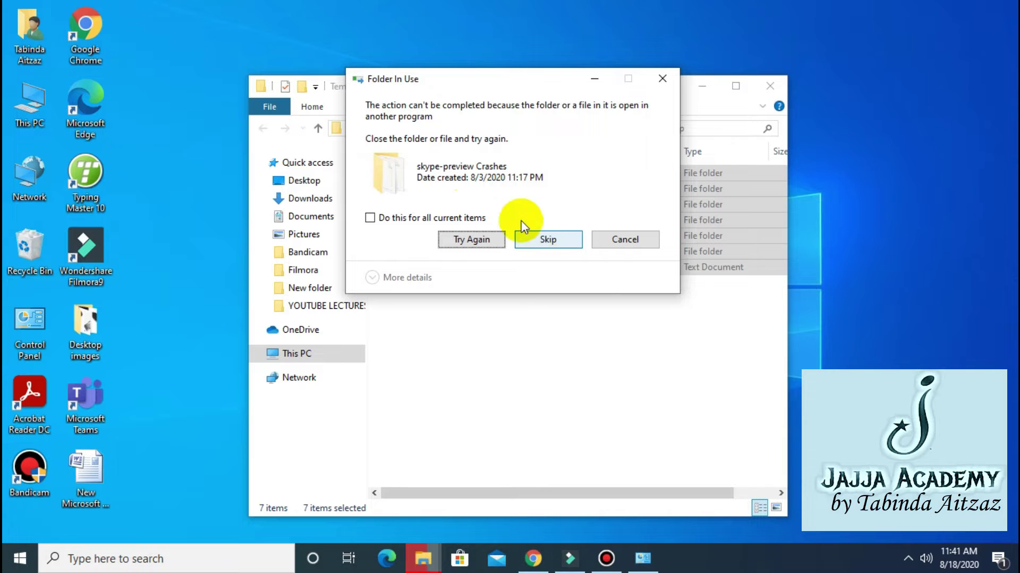
left_click(370, 219)
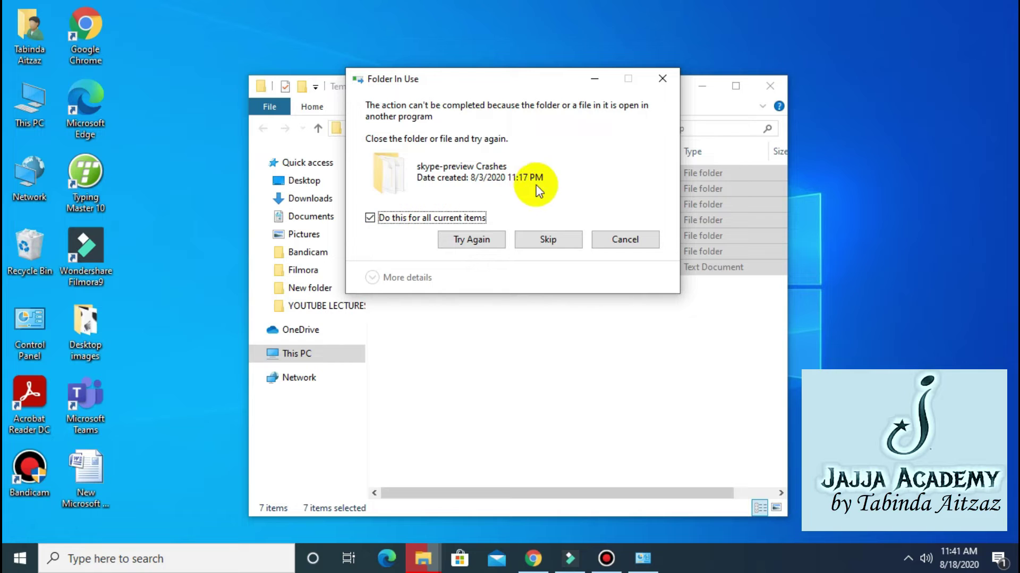
left_click(547, 241)
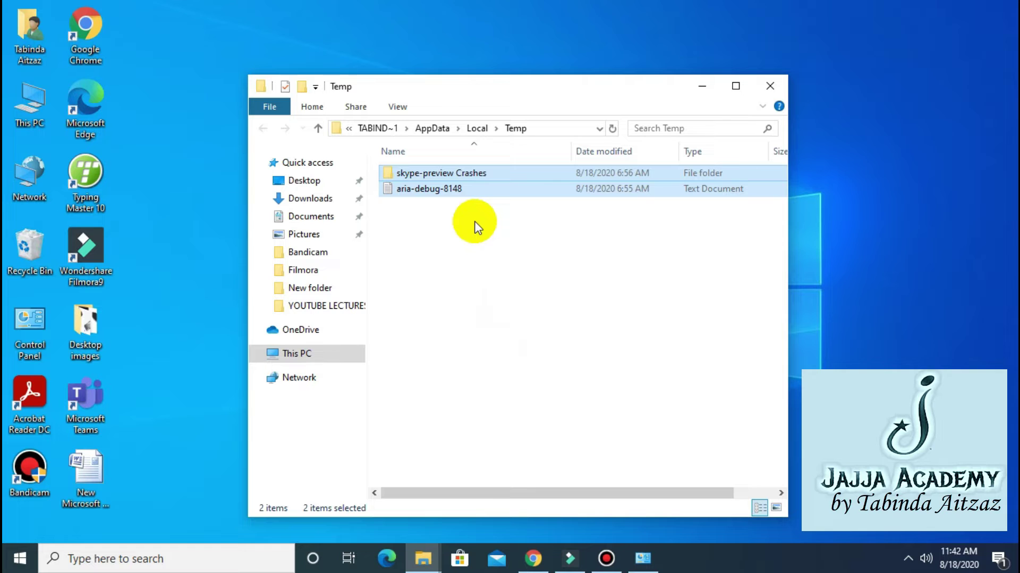
left_click(769, 85)
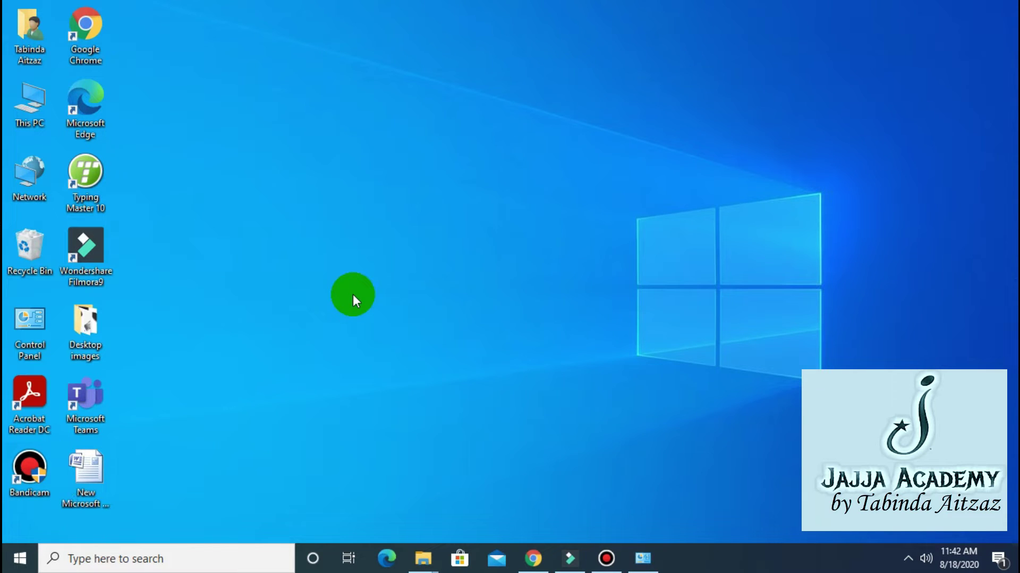
Open the Windows Prefetch folder by running prefetch from the Run dialog
key("super+r")
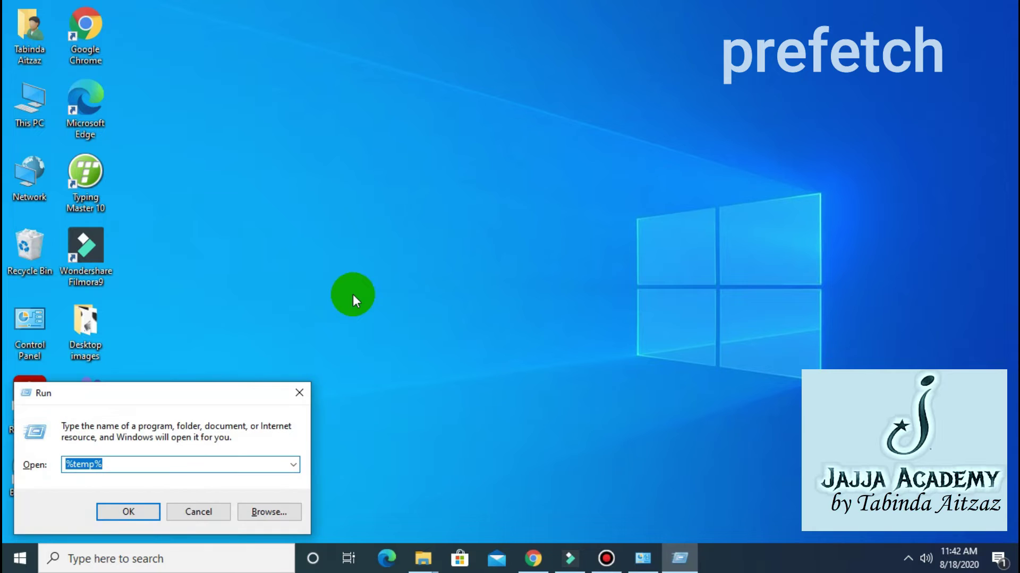
type("pre")
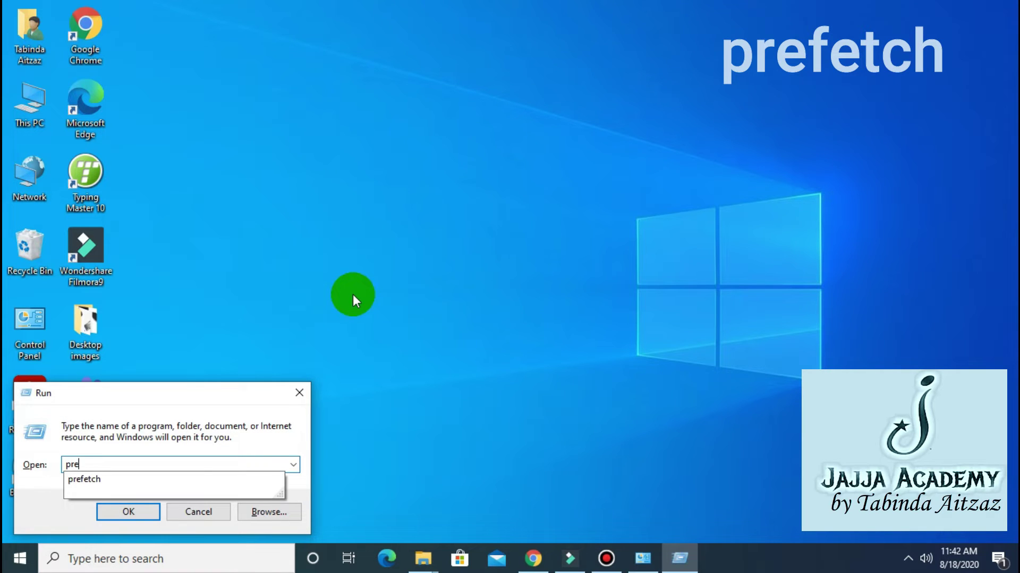
type("fetch")
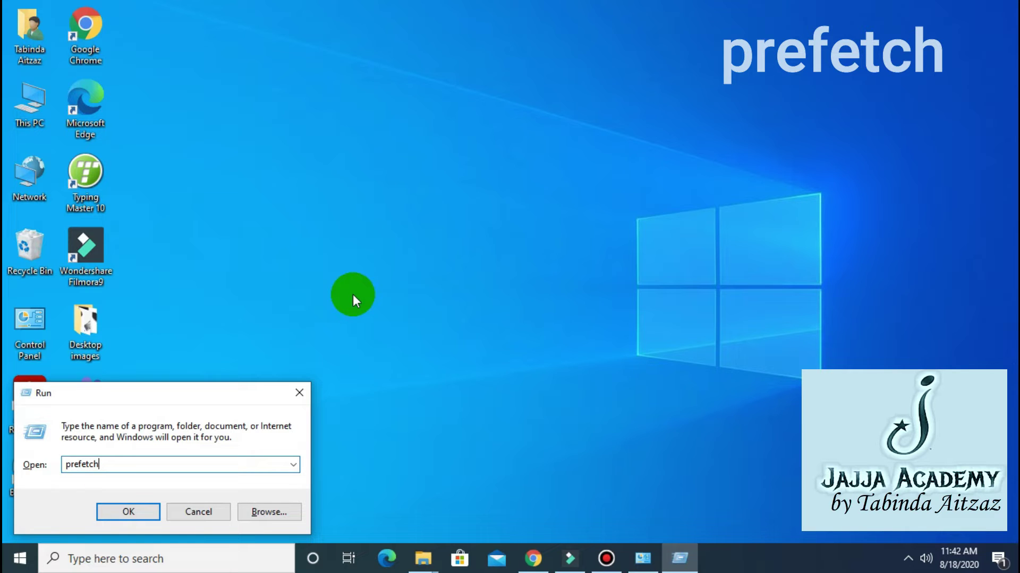
left_click(127, 511)
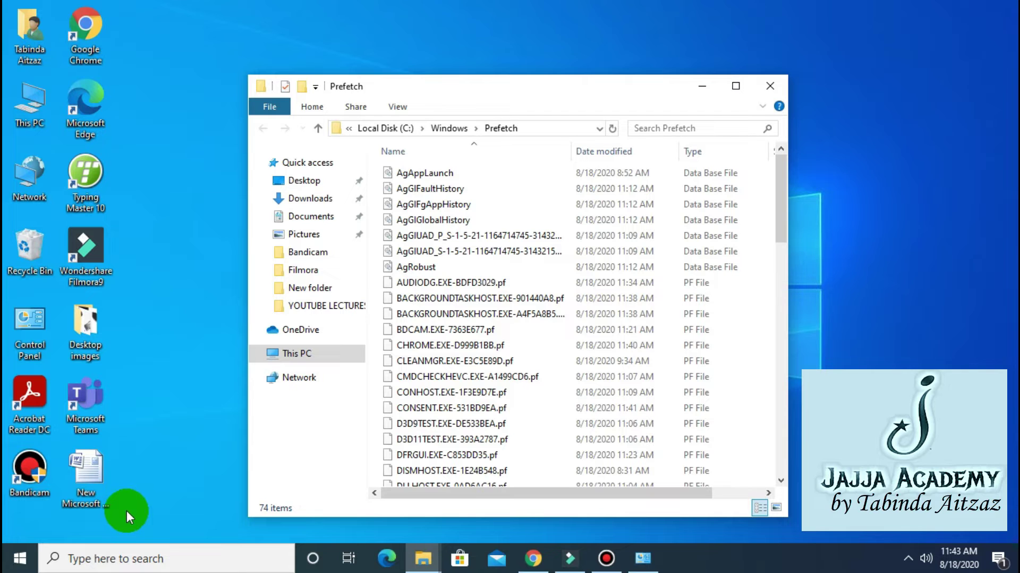
Delete all files in the Prefetch folder, skipping any file in use, and close the folder
left_click(472, 393)
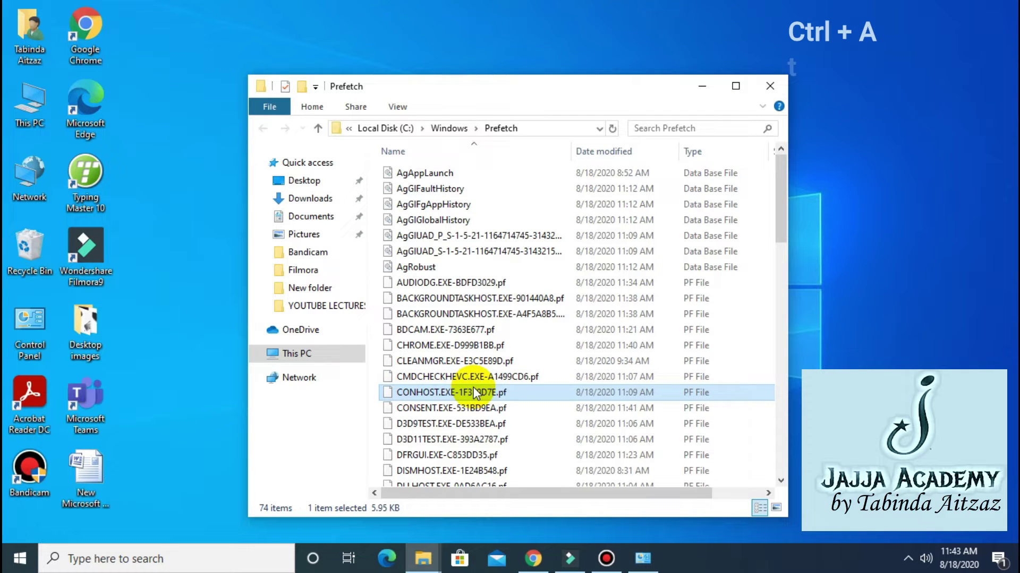
key("ctrl+a")
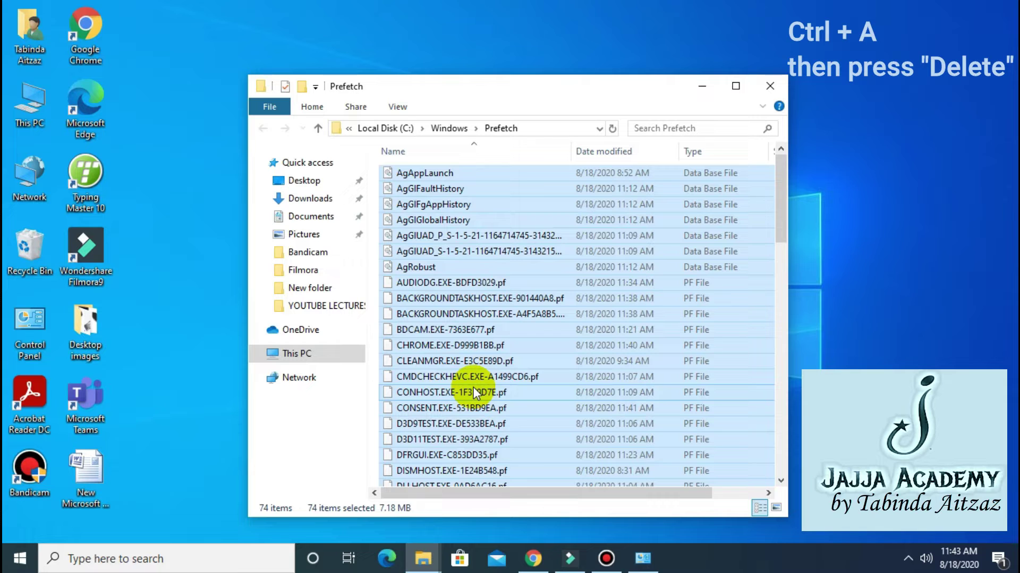
key("Delete")
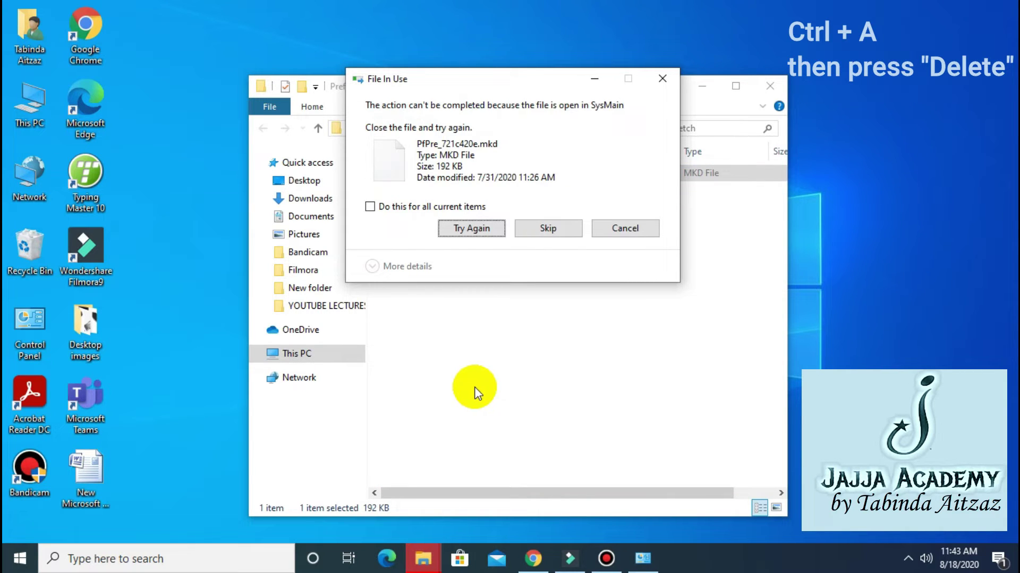
left_click(369, 207)
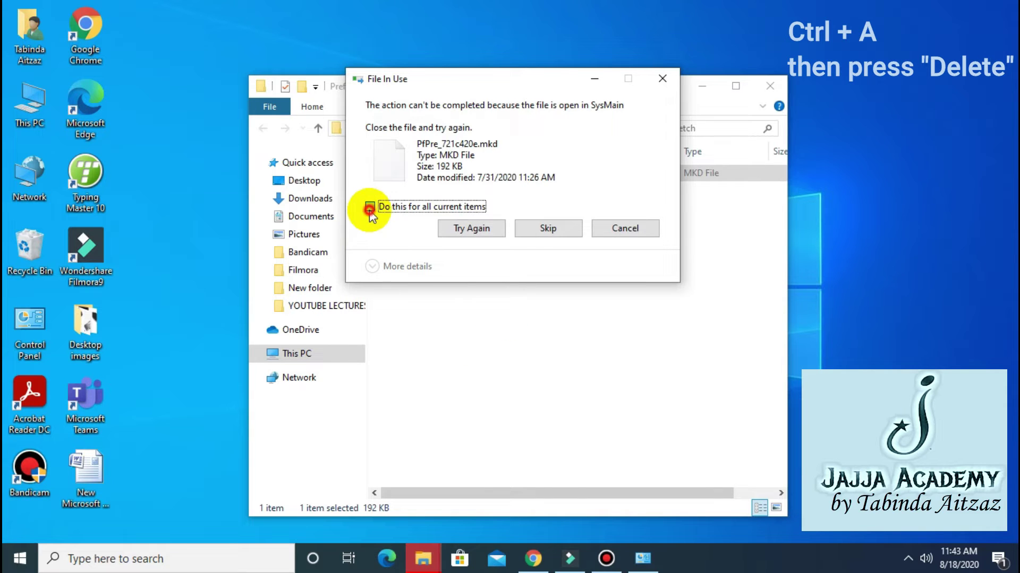
left_click(533, 231)
left_click(760, 90)
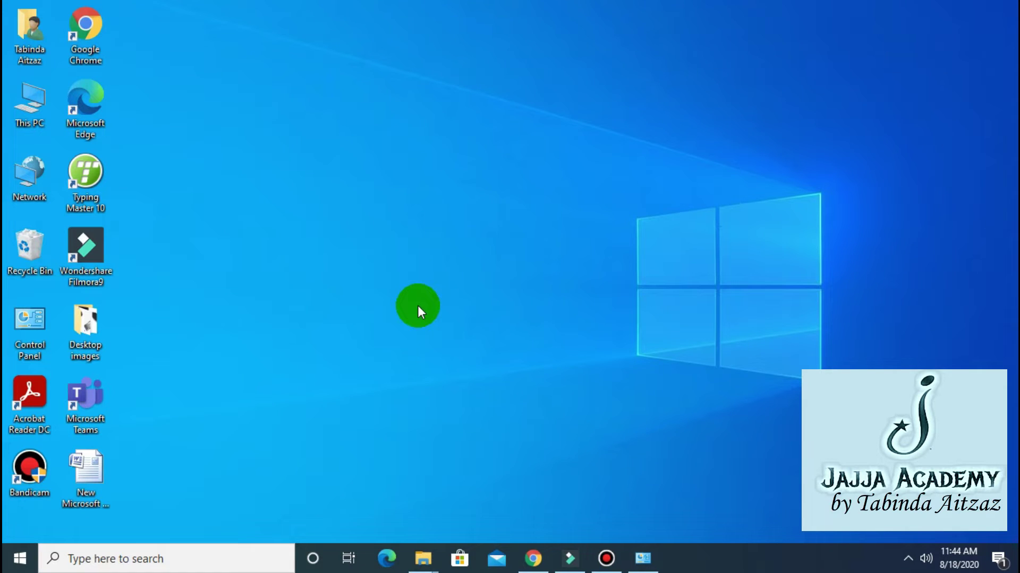
Find and launch Disk Cleanup through Windows search and open its list of drives
left_click(138, 559)
type("disk cleanup")
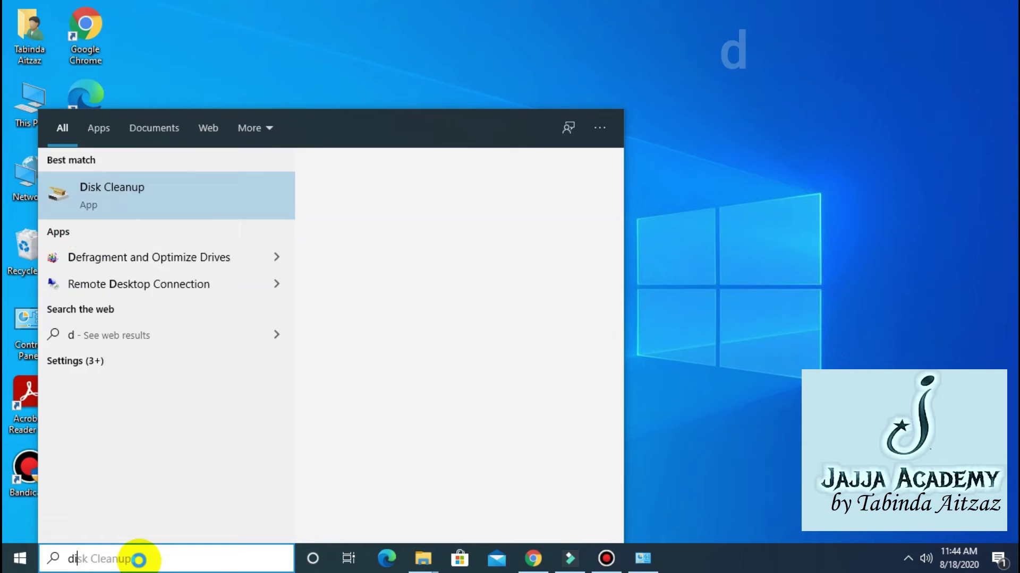
left_click(113, 186)
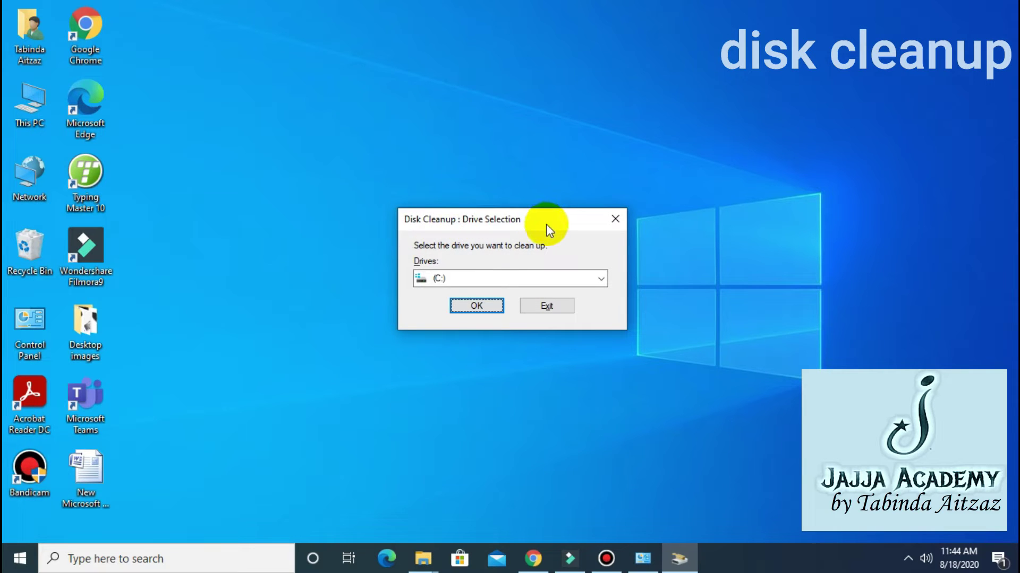
left_click(503, 276)
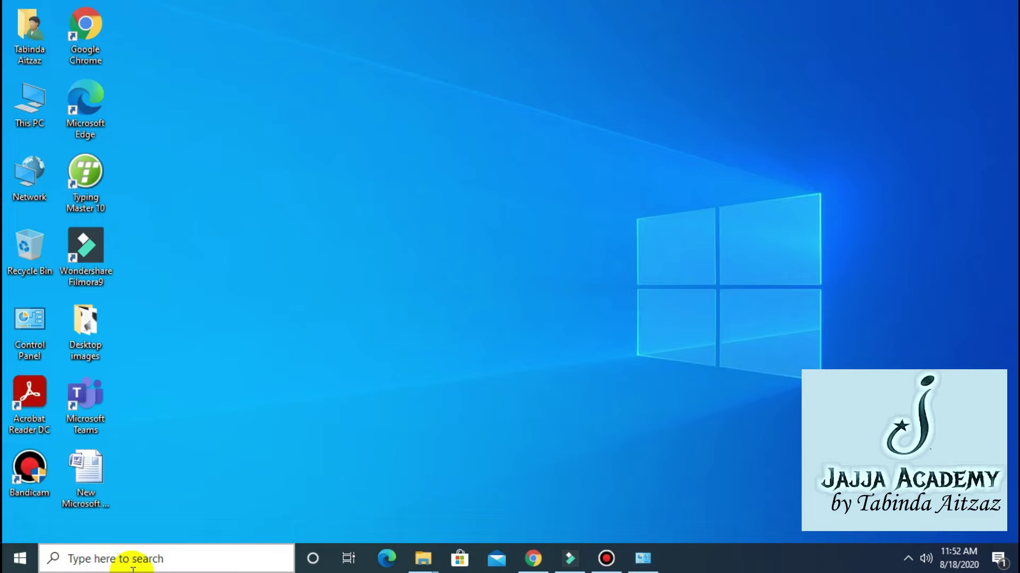
Open the Control Panel from the desktop
left_click(151, 516)
left_click(33, 343)
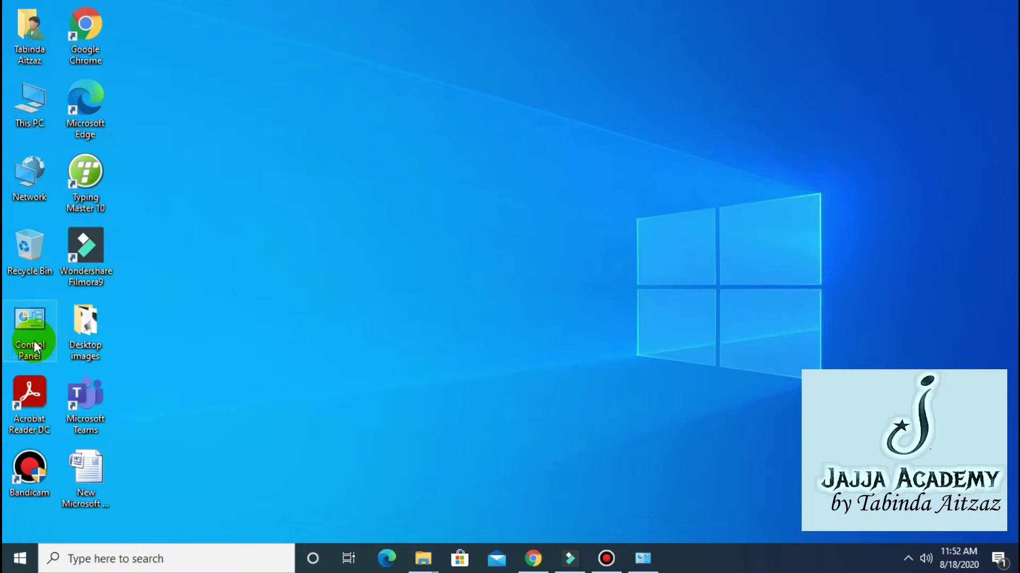
double_click(22, 324)
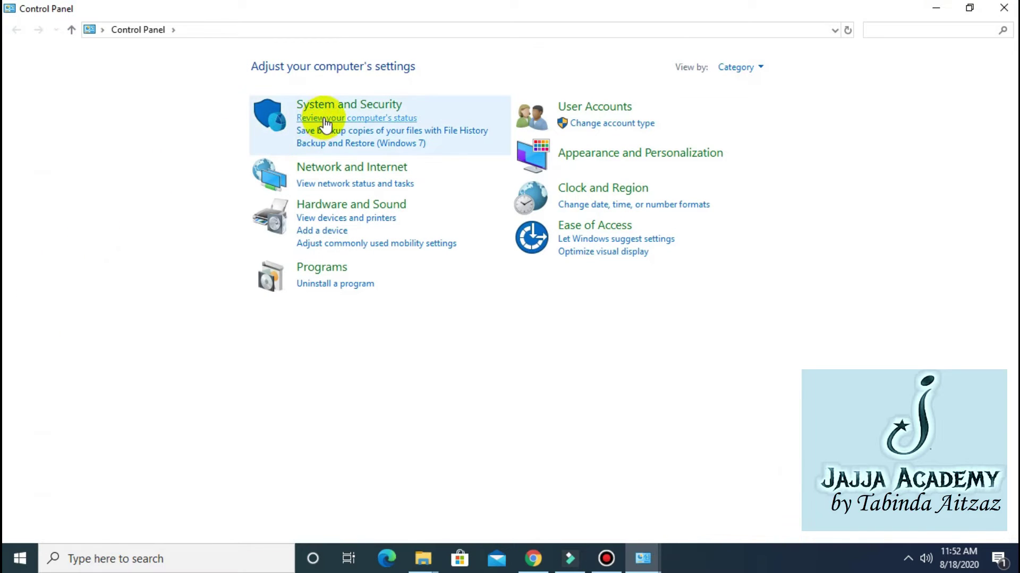
Launch Disk Cleanup through the Control Panel's System and Security category and scan drive C: for files to delete
left_click(347, 108)
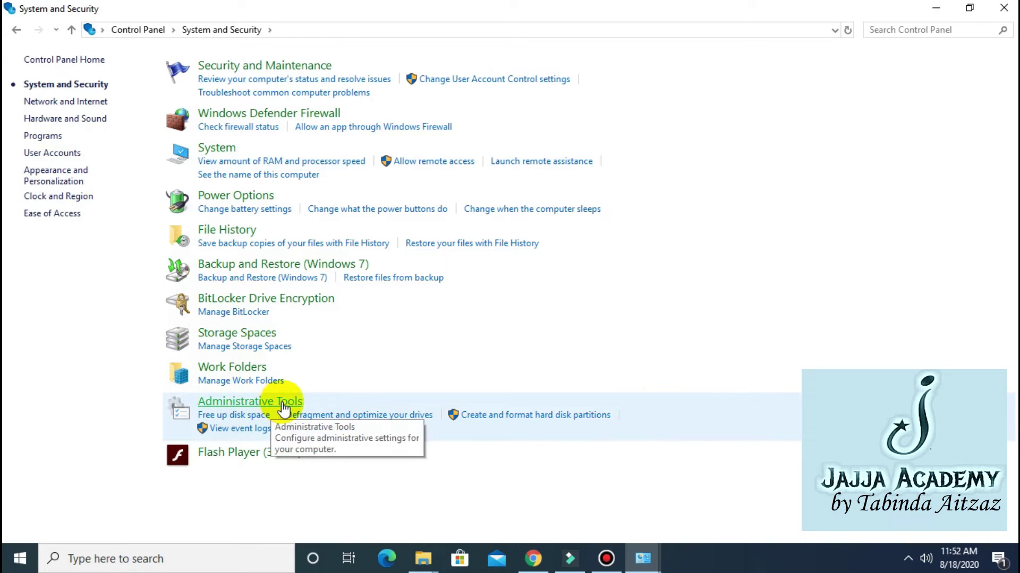
left_click(234, 416)
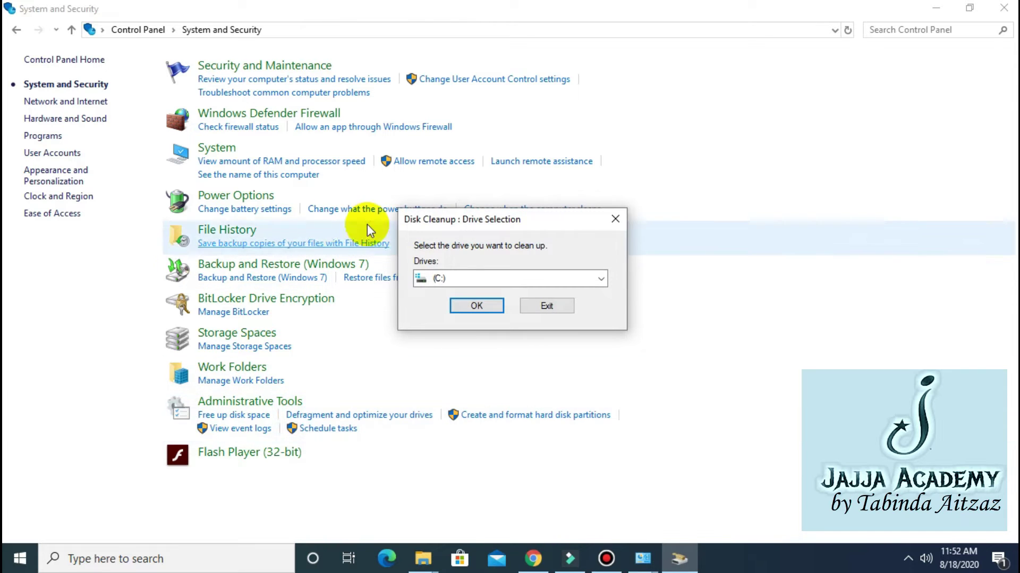
left_click_drag(441, 226, 572, 264)
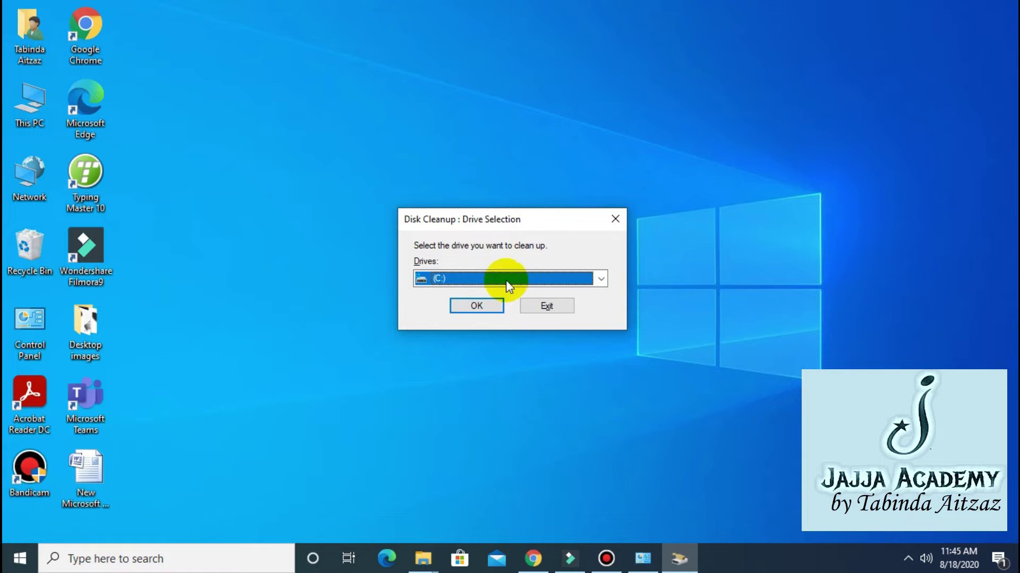
left_click(497, 281)
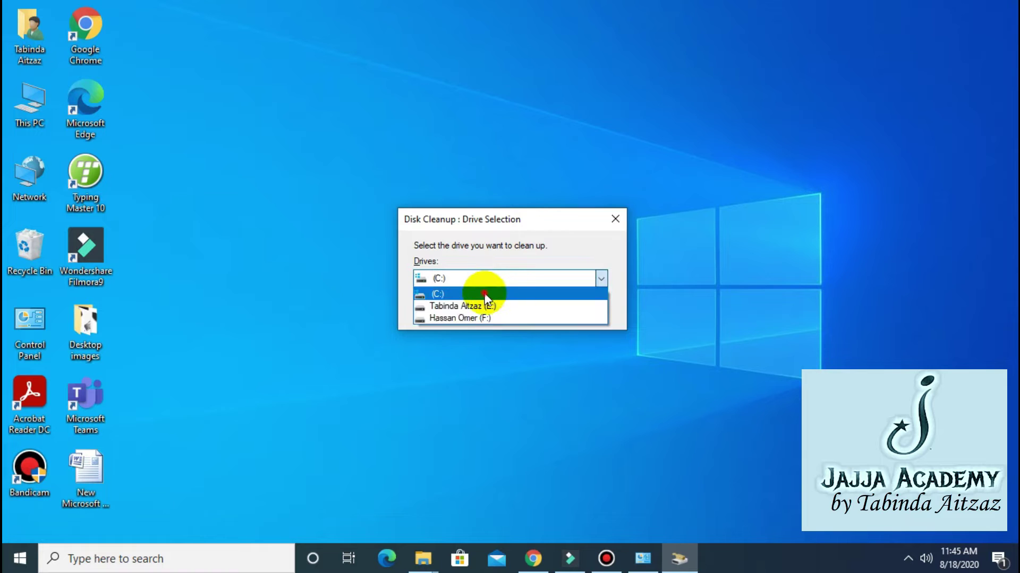
left_click(484, 295)
left_click(482, 306)
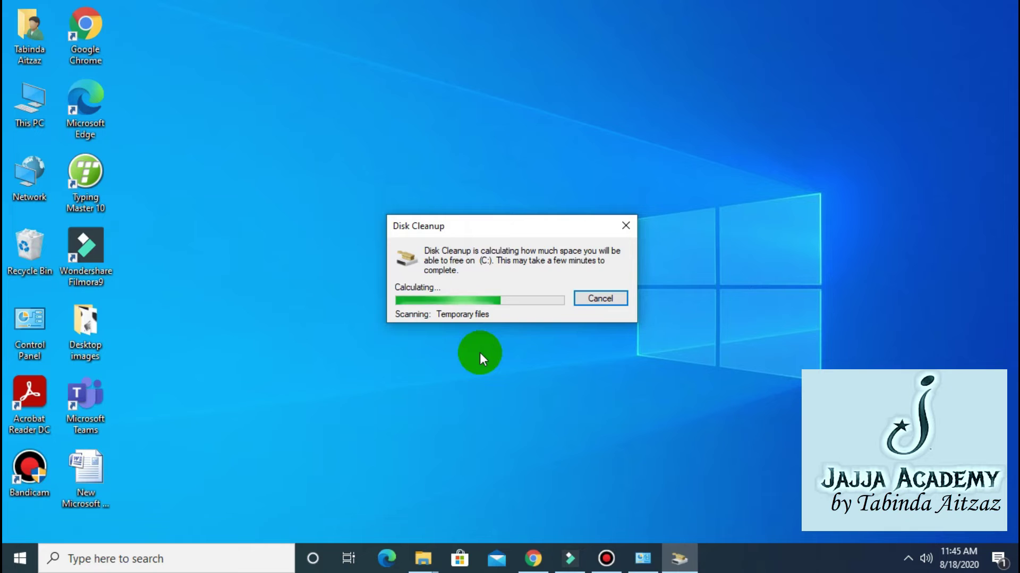
left_click_drag(202, 75, 469, 75)
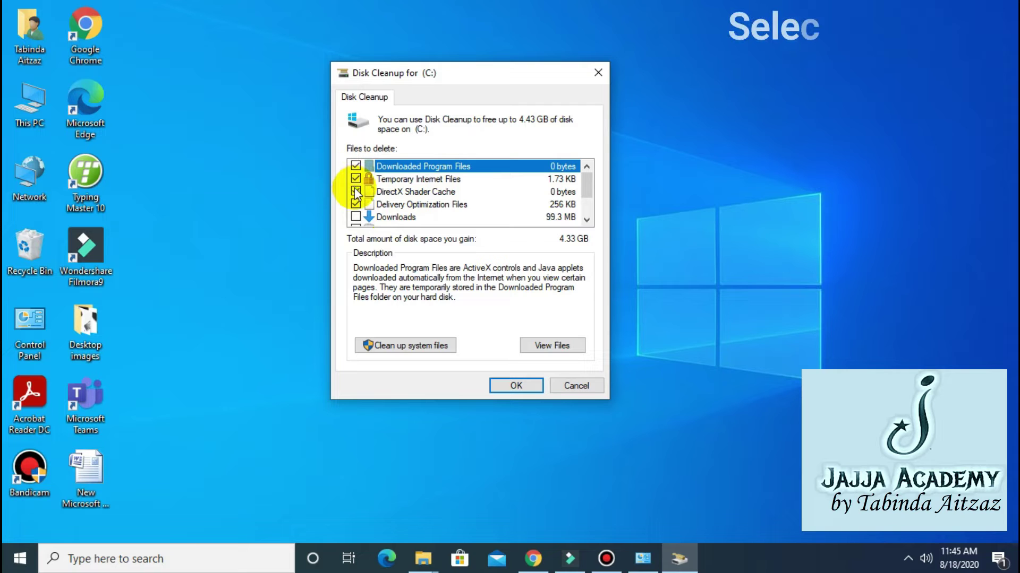
Review the file categories listed for drive C:, keeping all of them selected for deletion except Downloads
left_click(356, 204)
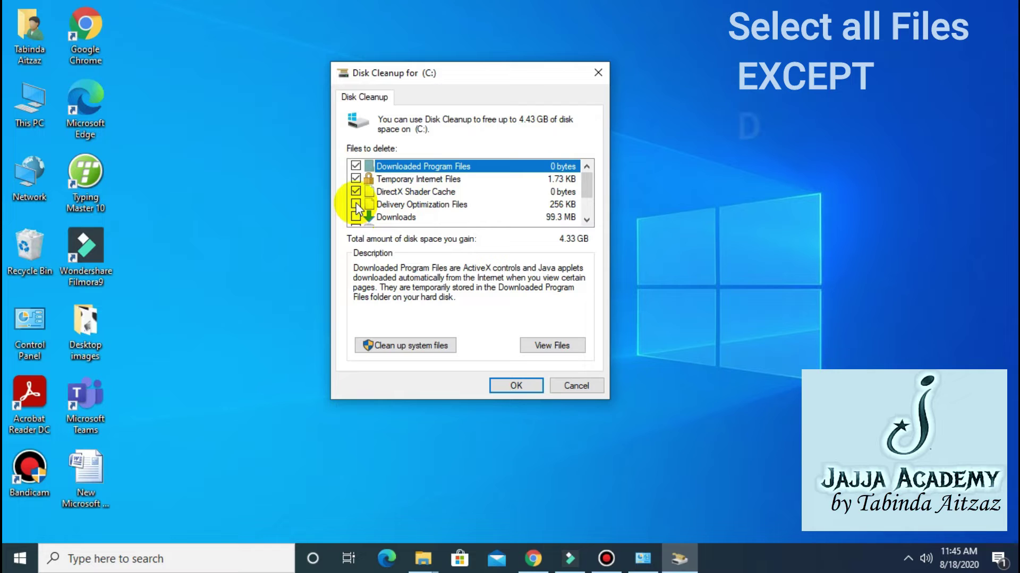
left_click(355, 203)
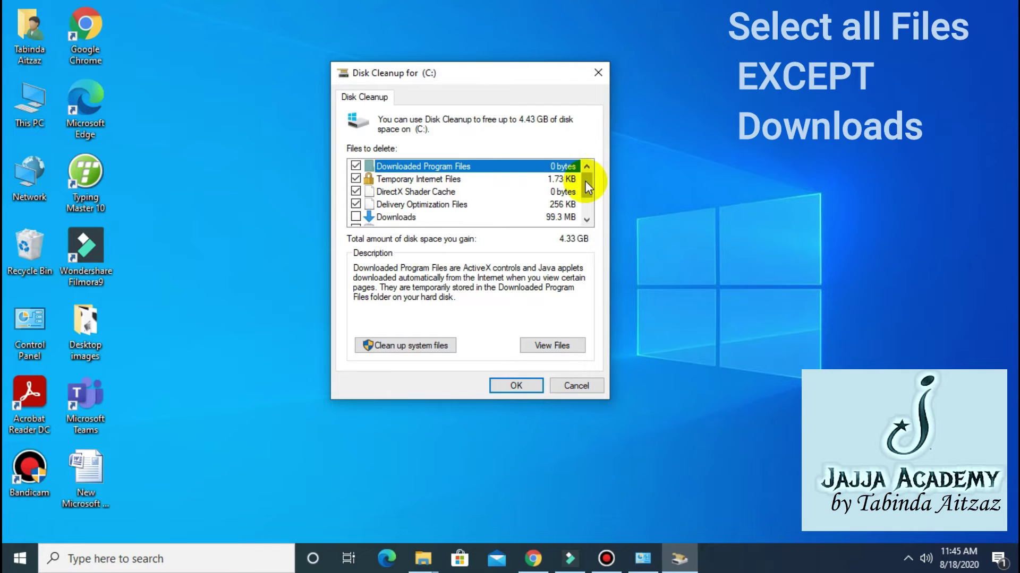
left_click_drag(585, 182, 589, 211)
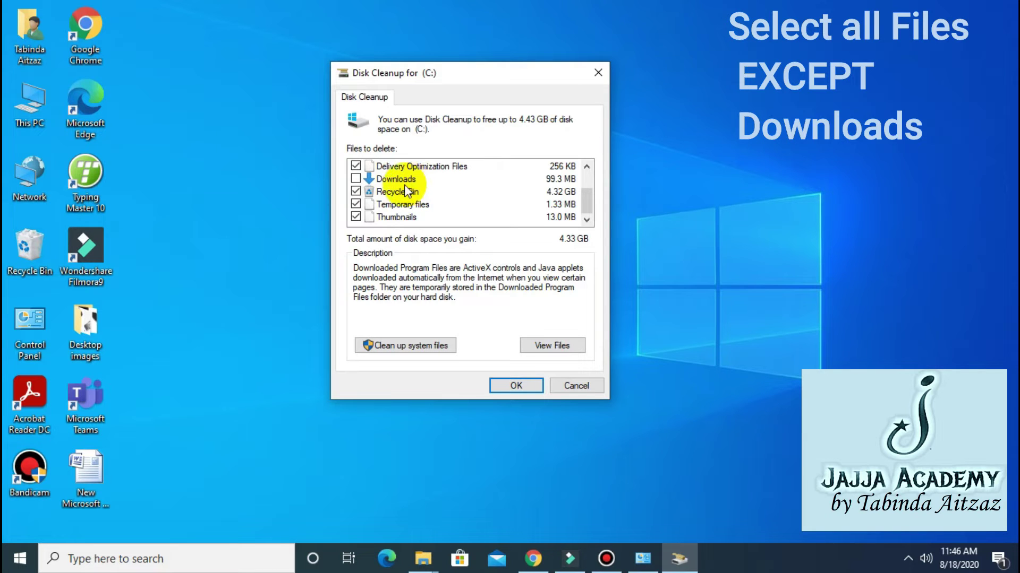
left_click(356, 179)
left_click(356, 179)
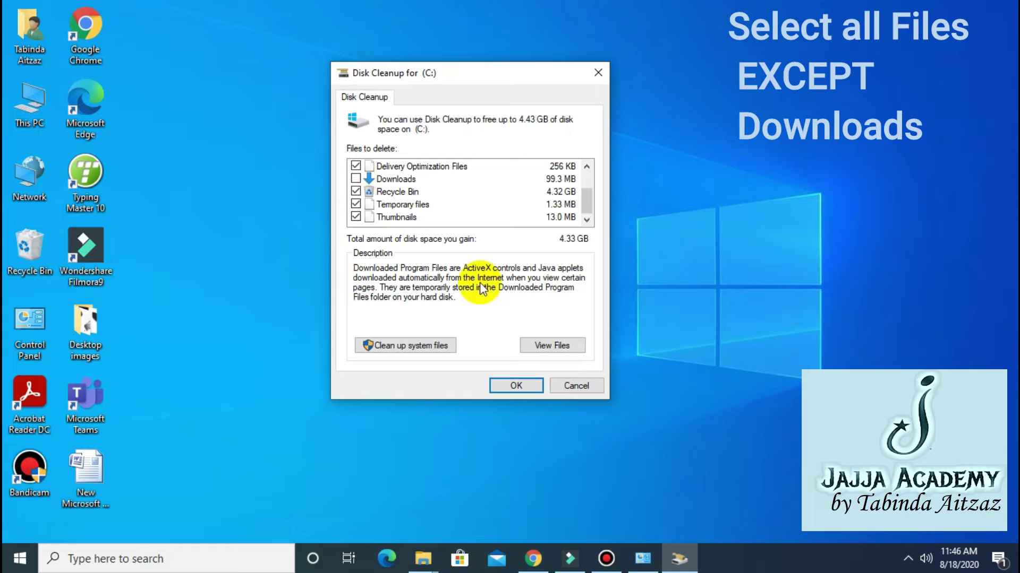
Rescan drive C: with system files included and permanently delete the selected files, leaving Downloads excluded
left_click(418, 345)
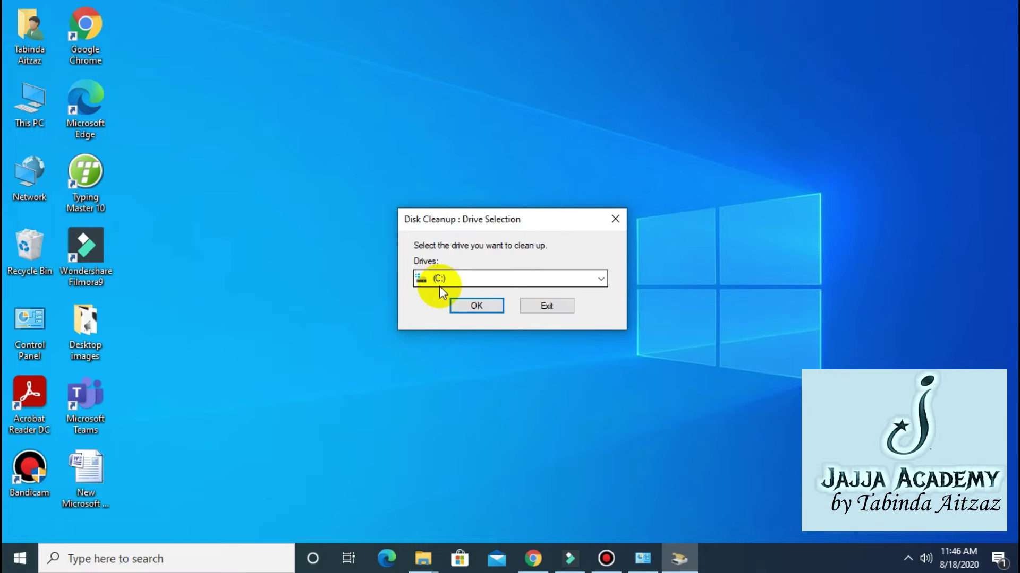
left_click(468, 305)
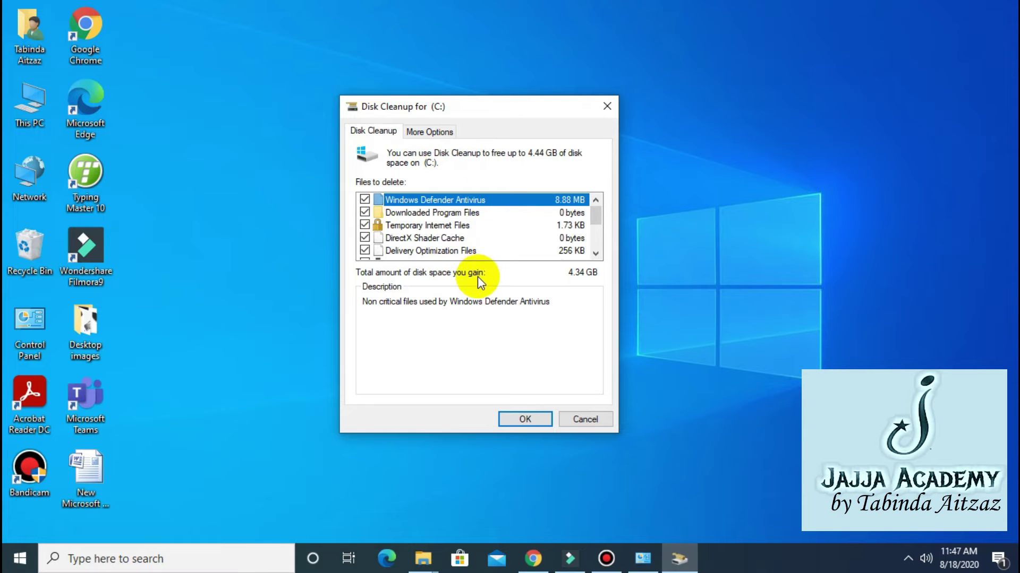
scroll(452, 233, "down", 2)
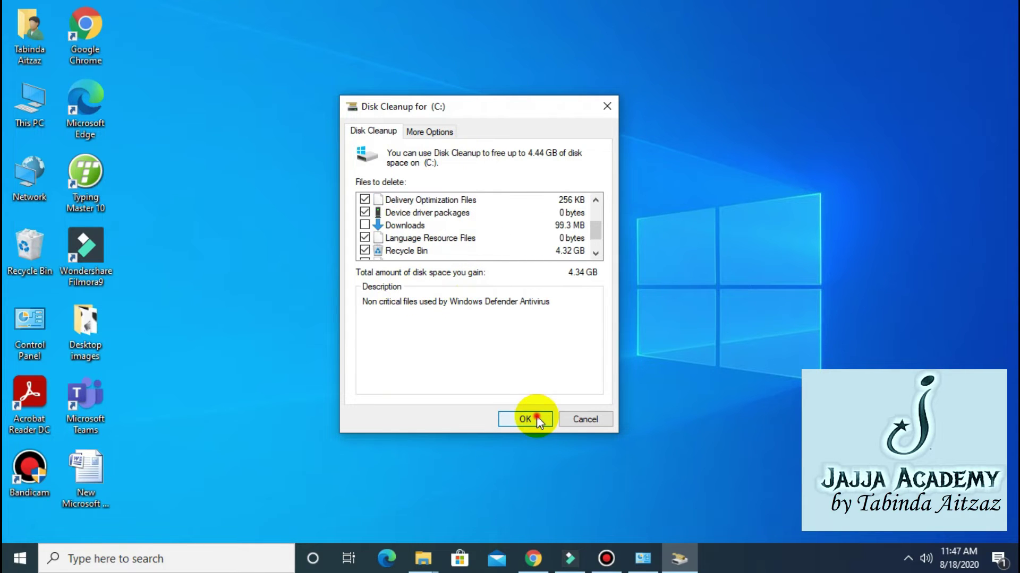
left_click(537, 419)
left_click(521, 289)
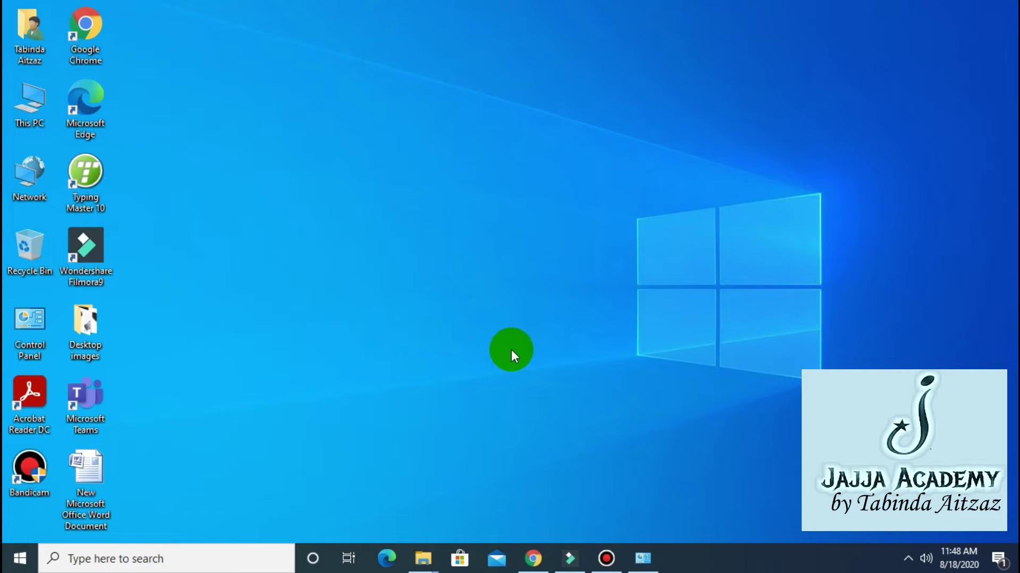
Search Windows for disk cleanup and scan drive E: with the tool
left_click(132, 564)
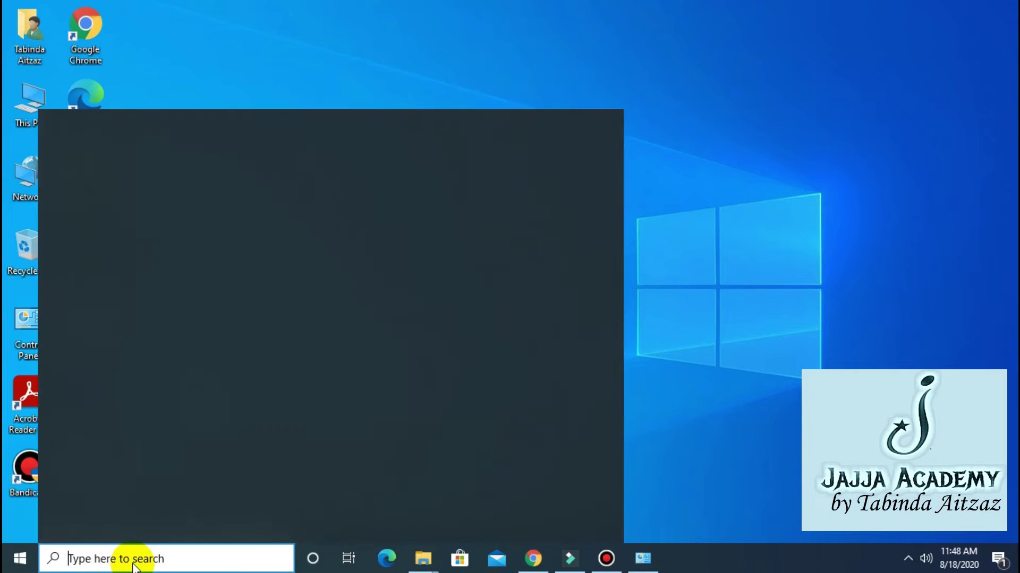
type("disk cleanup")
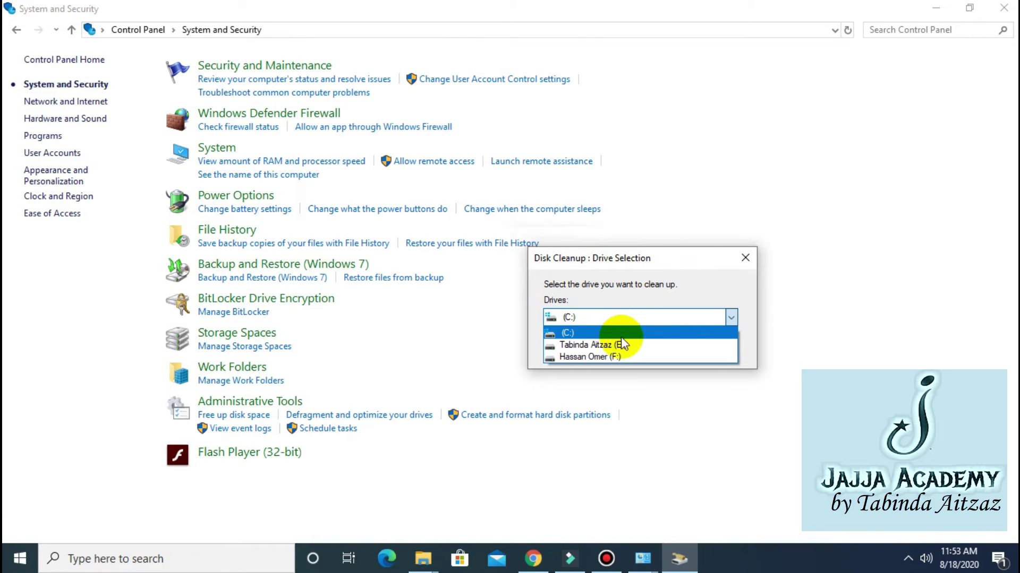
left_click(620, 345)
left_click(620, 344)
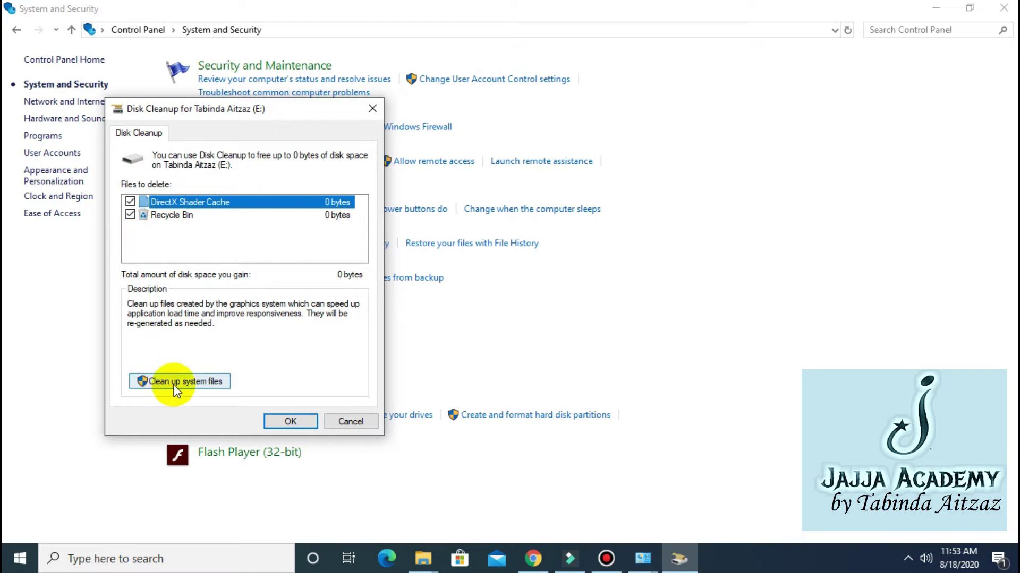
Rescan drive E: with system files included and permanently delete its DirectX Shader Cache and Recycle Bin files
left_click(198, 383)
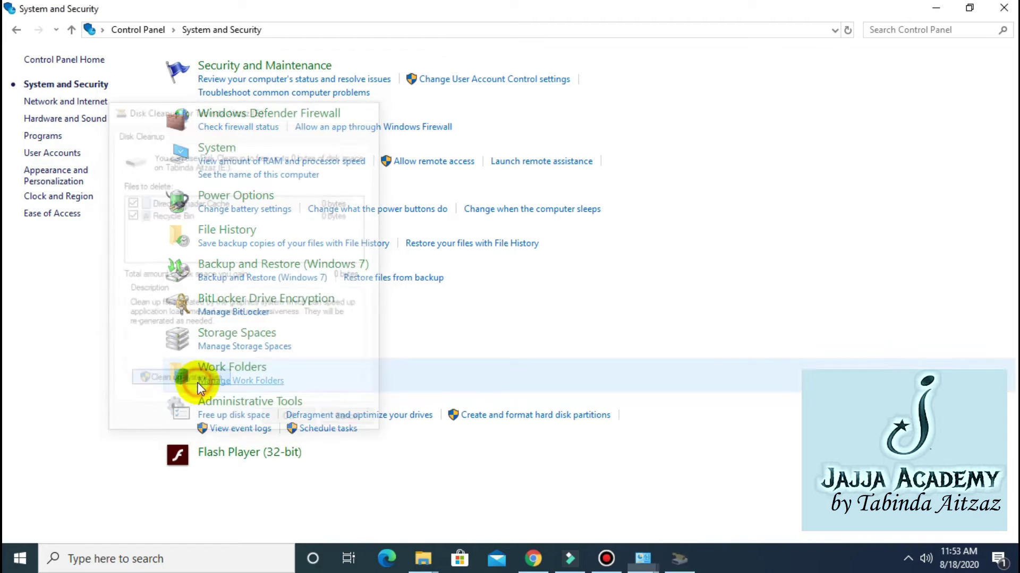
left_click(527, 277)
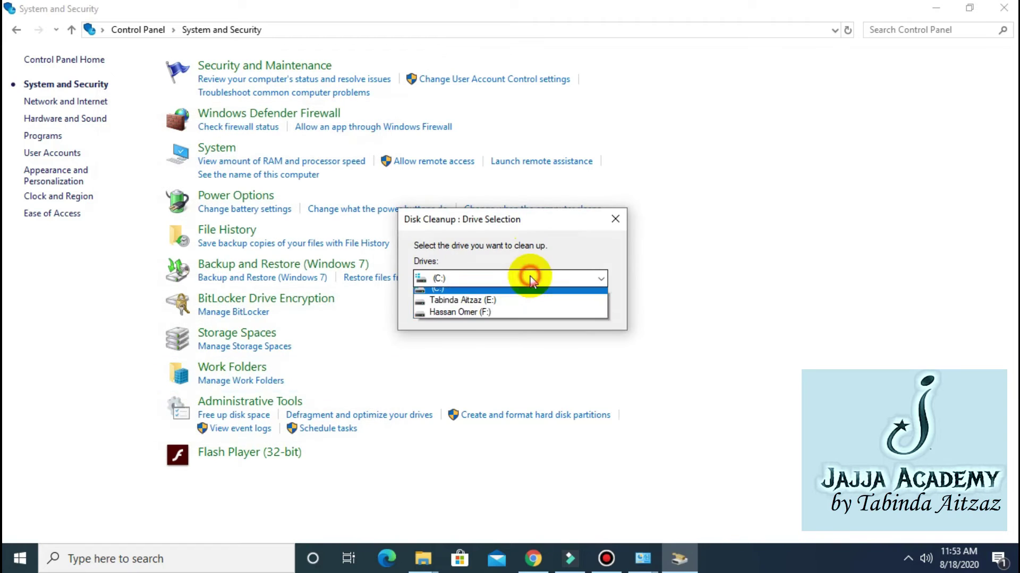
left_click(508, 306)
left_click(489, 304)
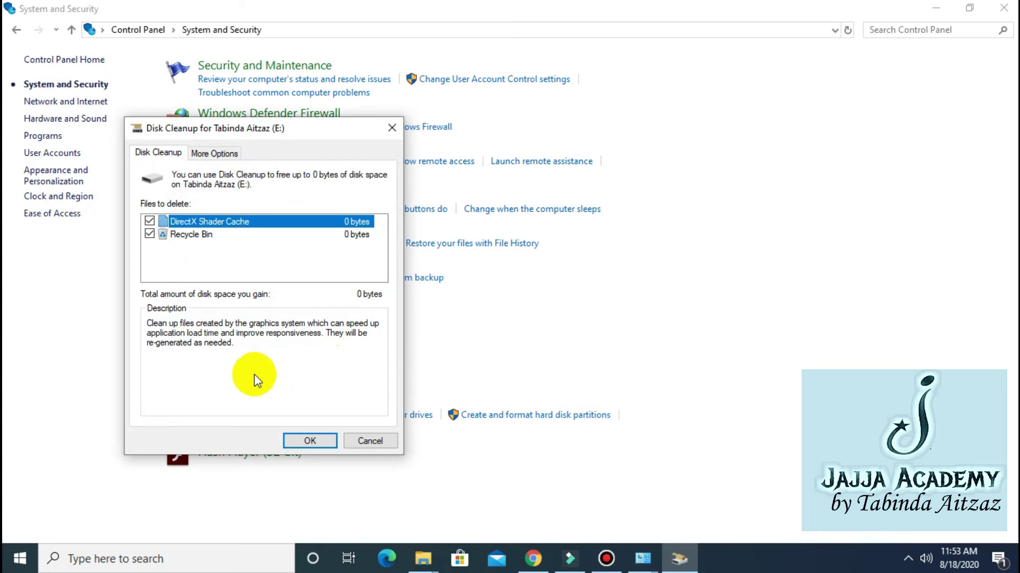
left_click(310, 441)
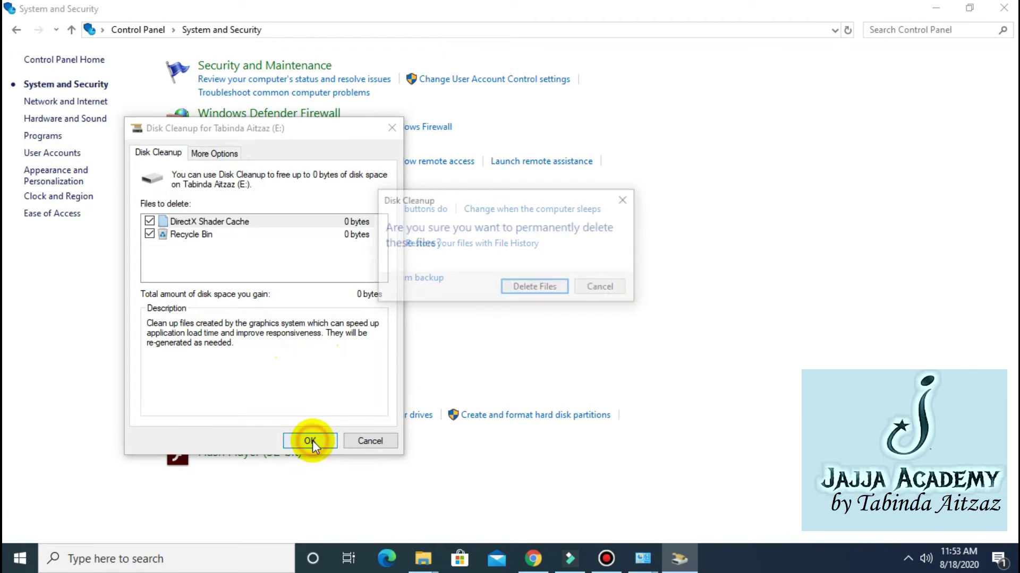
left_click(543, 287)
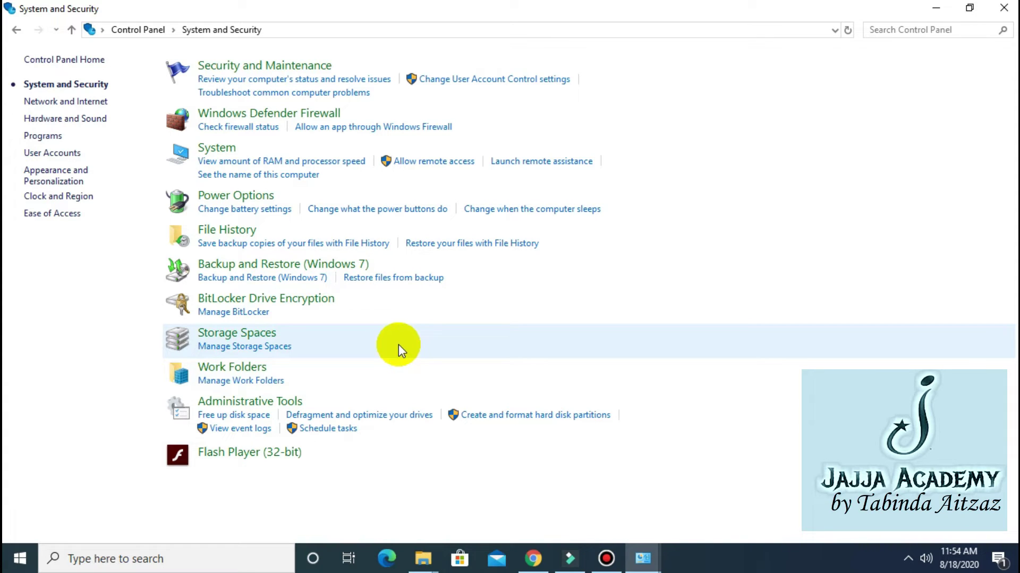
Launch Disk Cleanup again from System and Security and scan drive F:
left_click(239, 416)
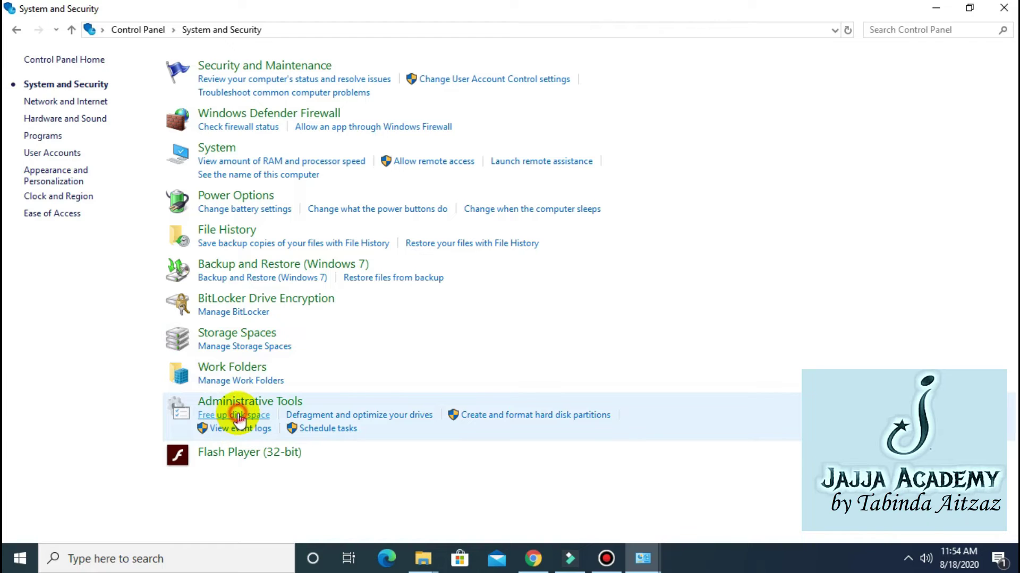
left_click(511, 274)
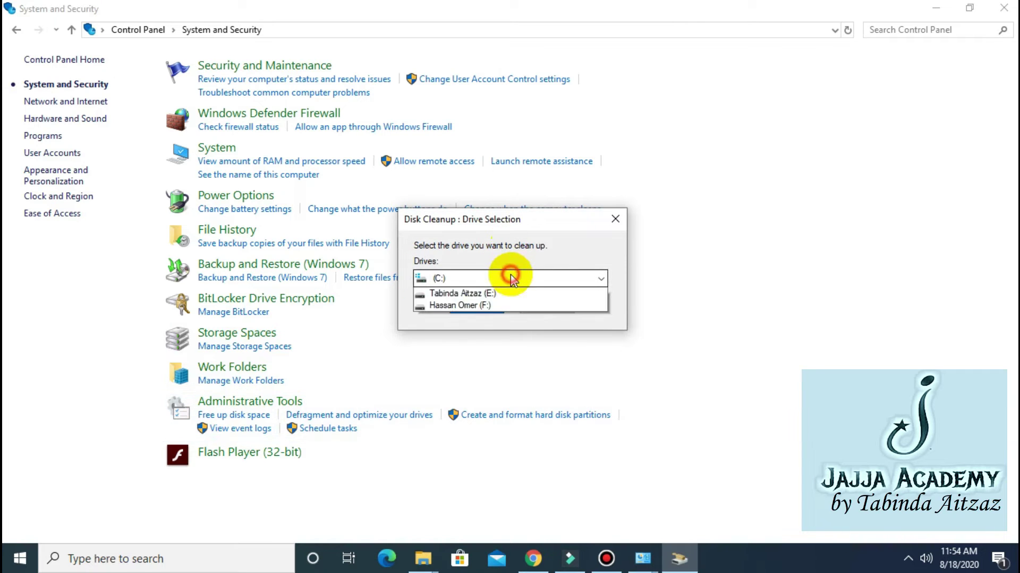
left_click(485, 318)
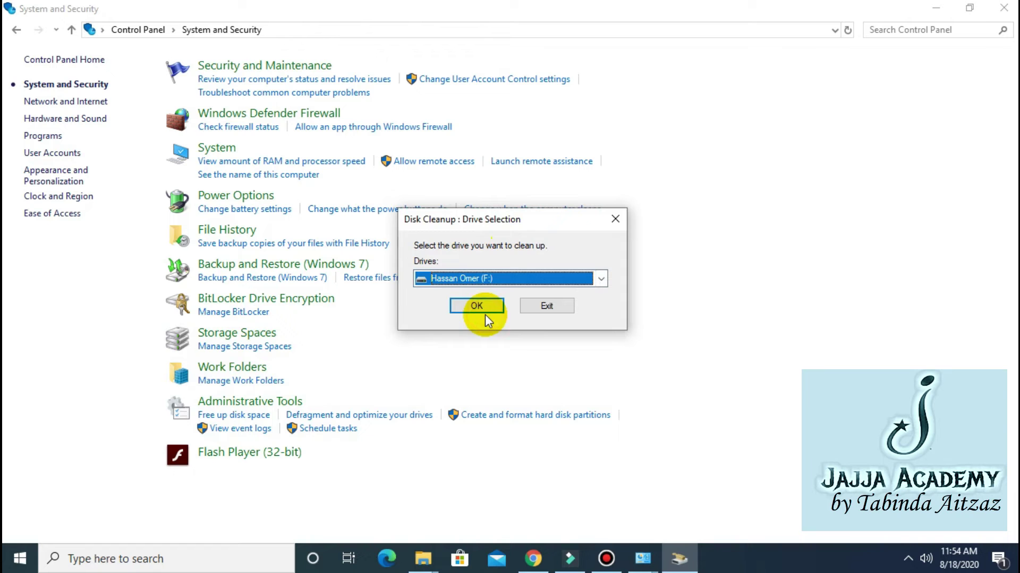
left_click(478, 308)
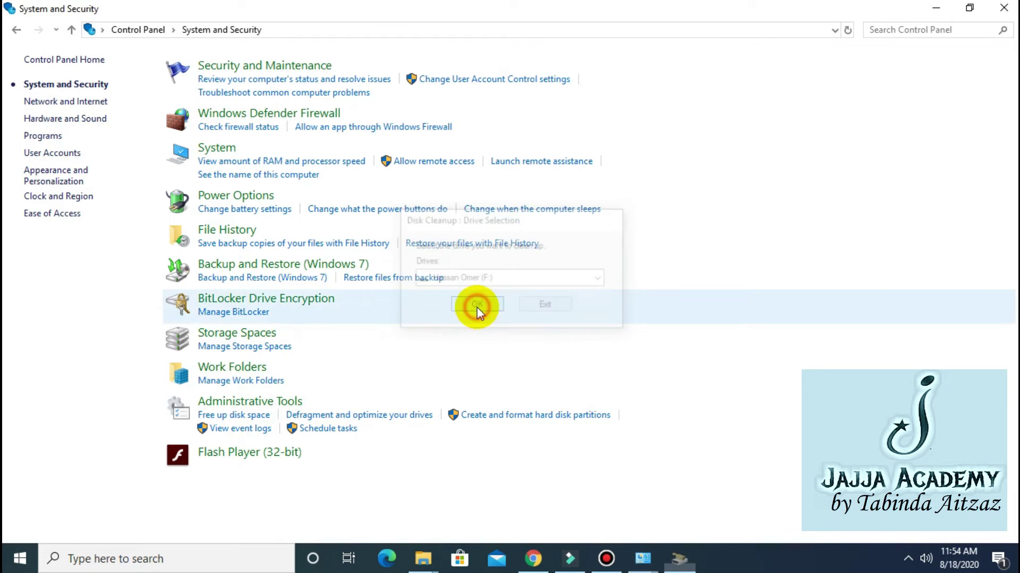
Rescan drive F: with system files included and permanently delete its DirectX Shader Cache and Recycle Bin files
left_click(104, 307)
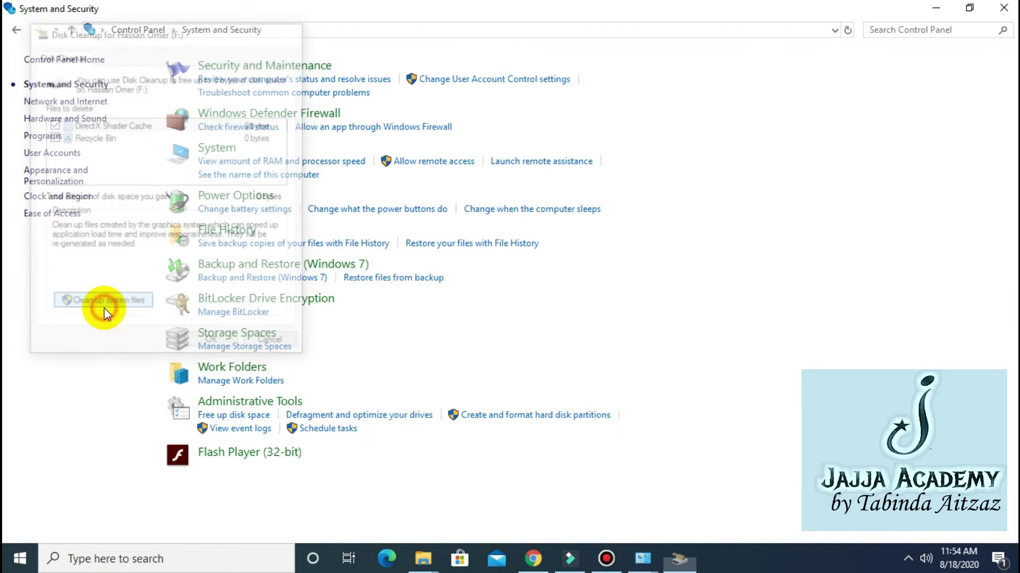
left_click(480, 278)
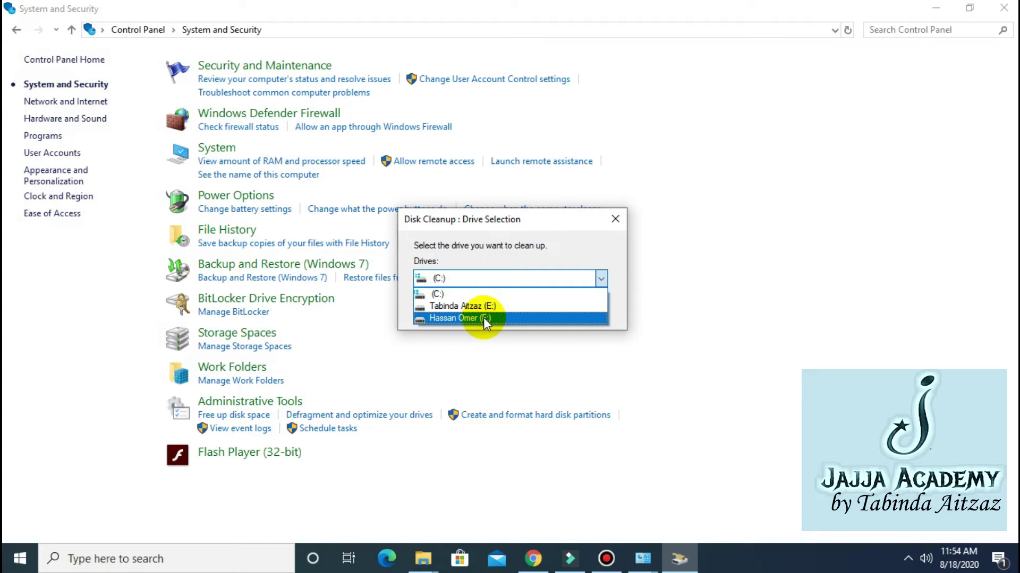
left_click(483, 317)
left_click(476, 308)
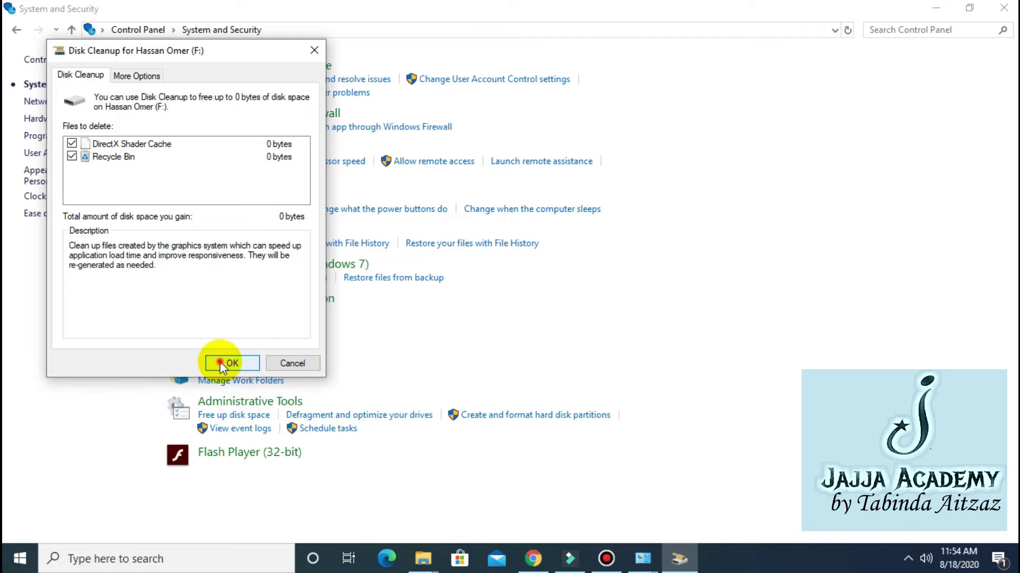
left_click(221, 364)
left_click(536, 288)
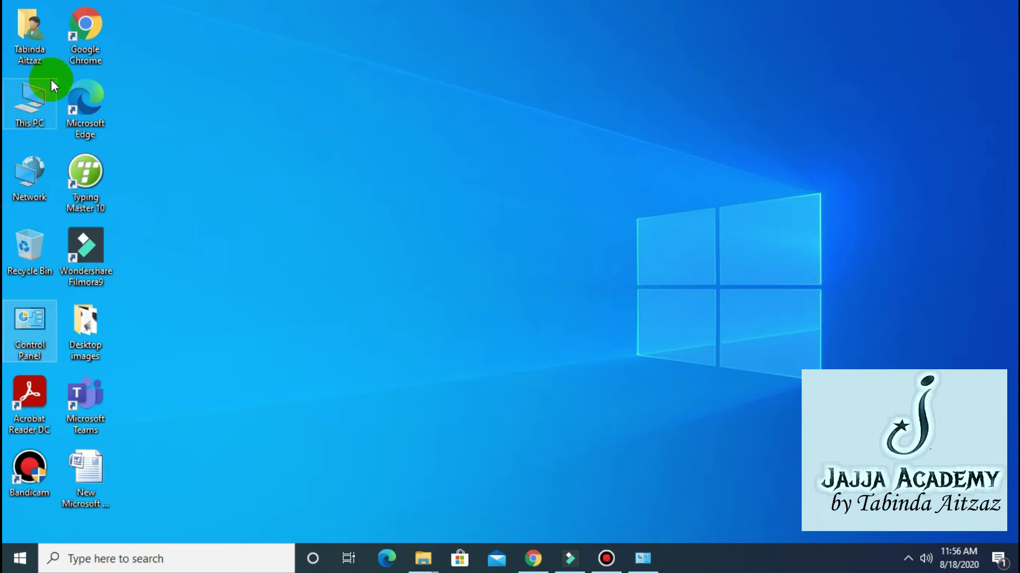
Browse from This PC to the Windows folder on drive C: and select the SoftwareDistribution folder
double_click(24, 113)
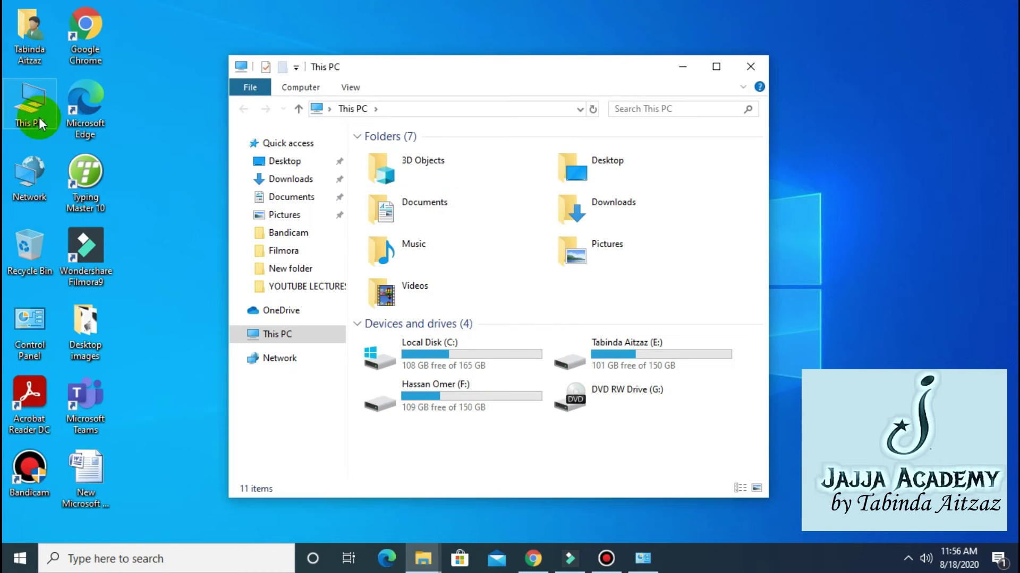
double_click(435, 348)
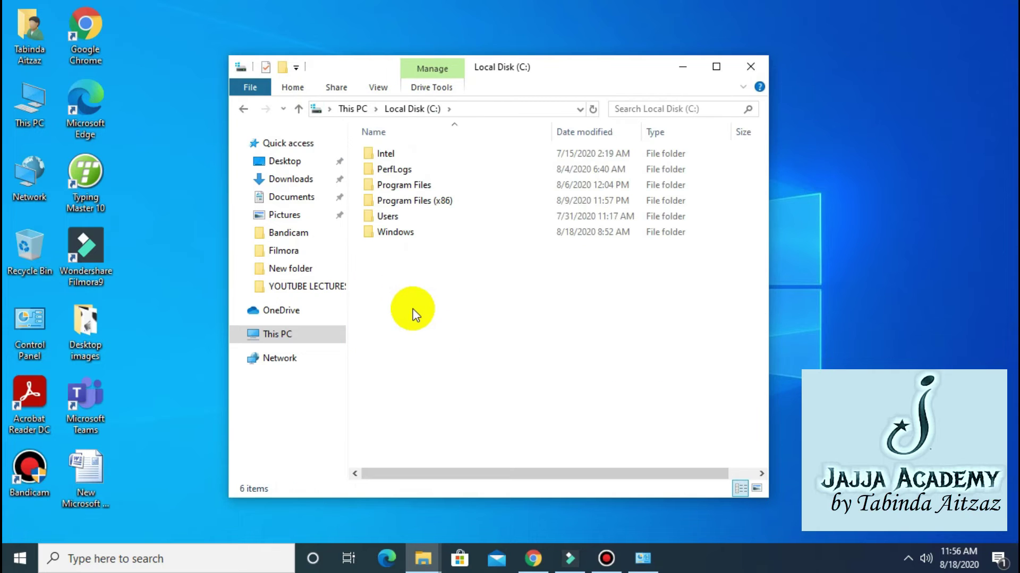
double_click(394, 234)
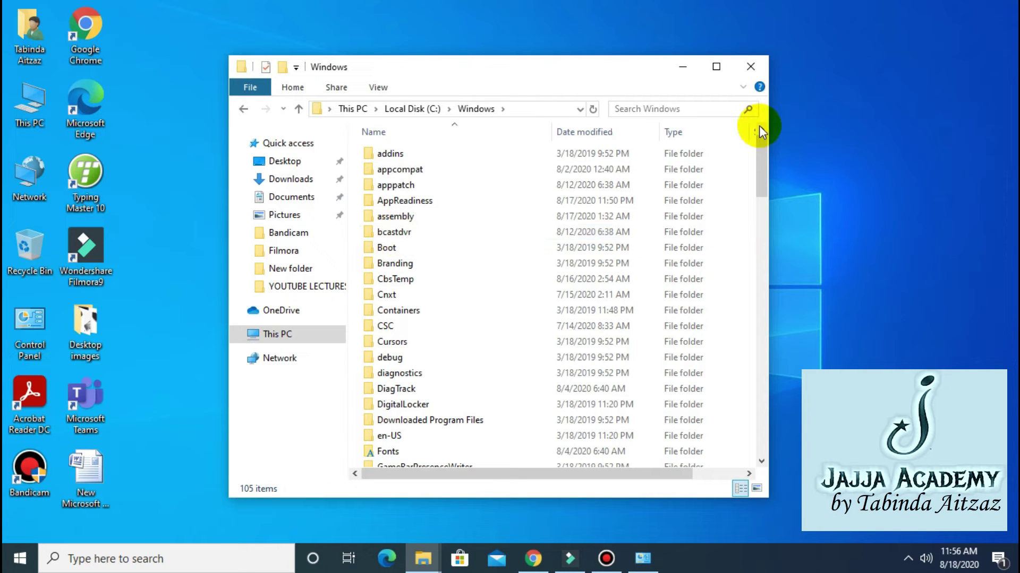
left_click(757, 147)
left_click_drag(757, 146, 757, 280)
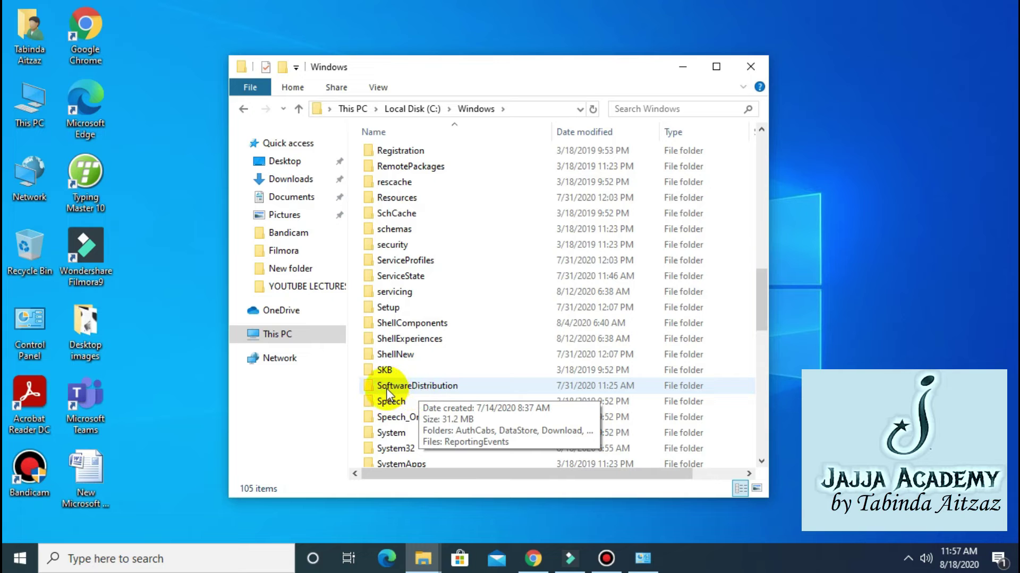
left_click(386, 388)
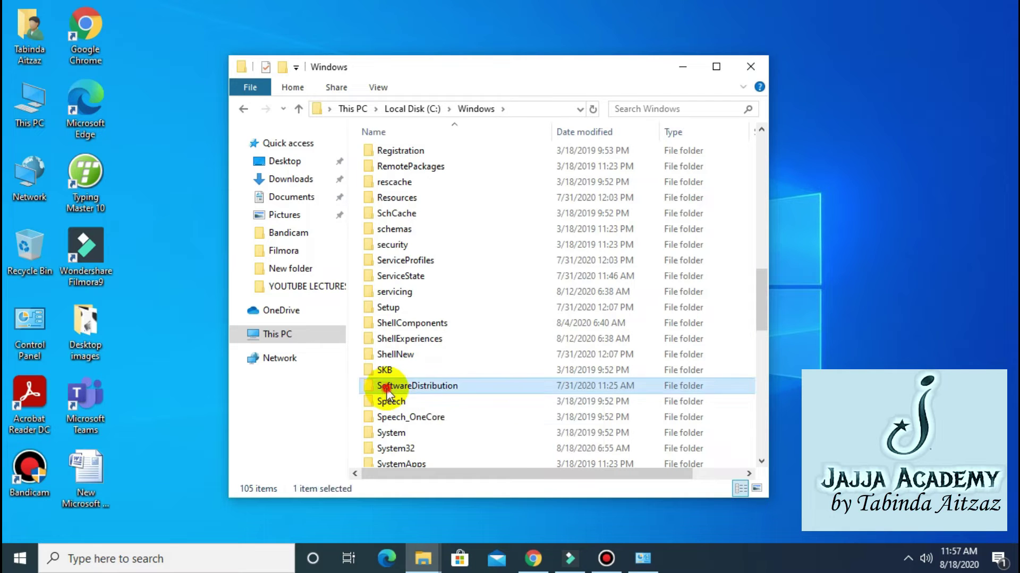
Delete everything inside the SoftwareDistribution folder's Download subfolder, granting administrator permission for the deletion
double_click(387, 391)
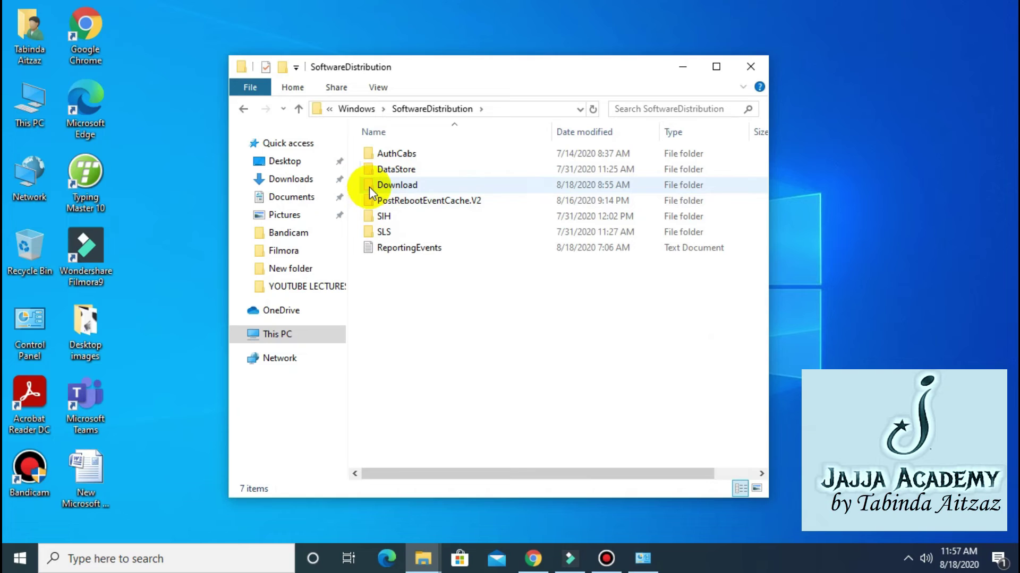
double_click(382, 185)
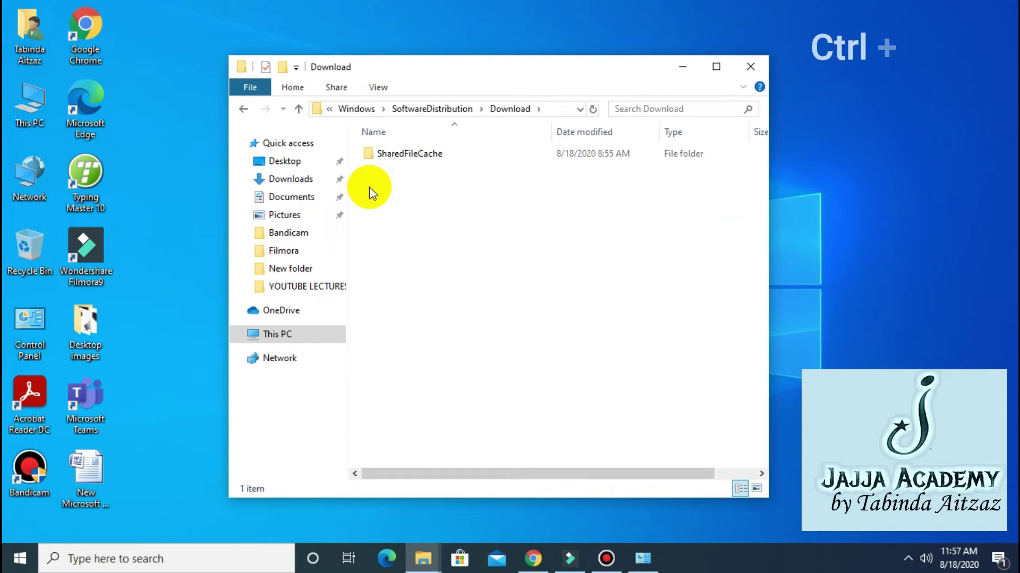
key("ctrl+a")
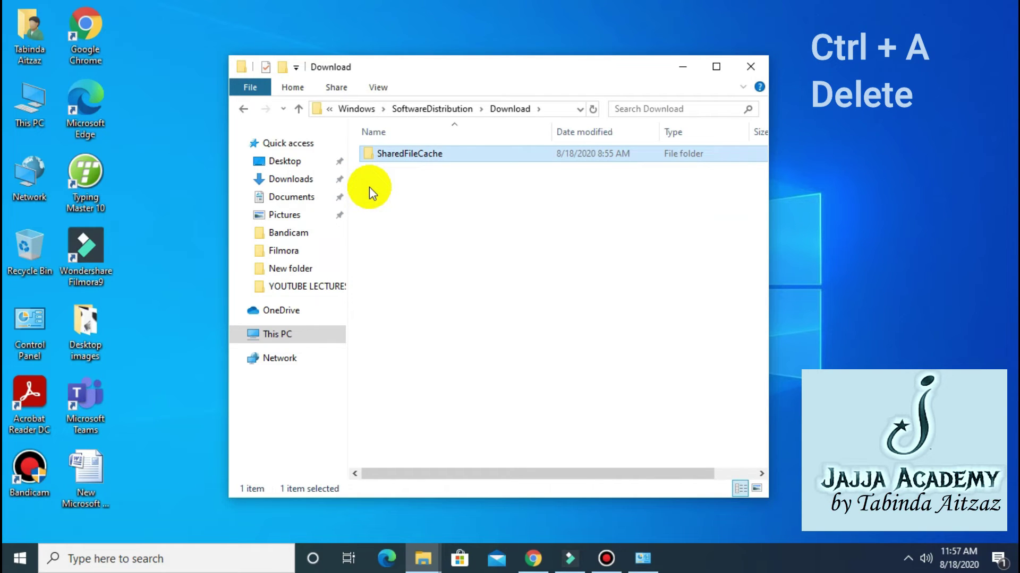
left_click(512, 218)
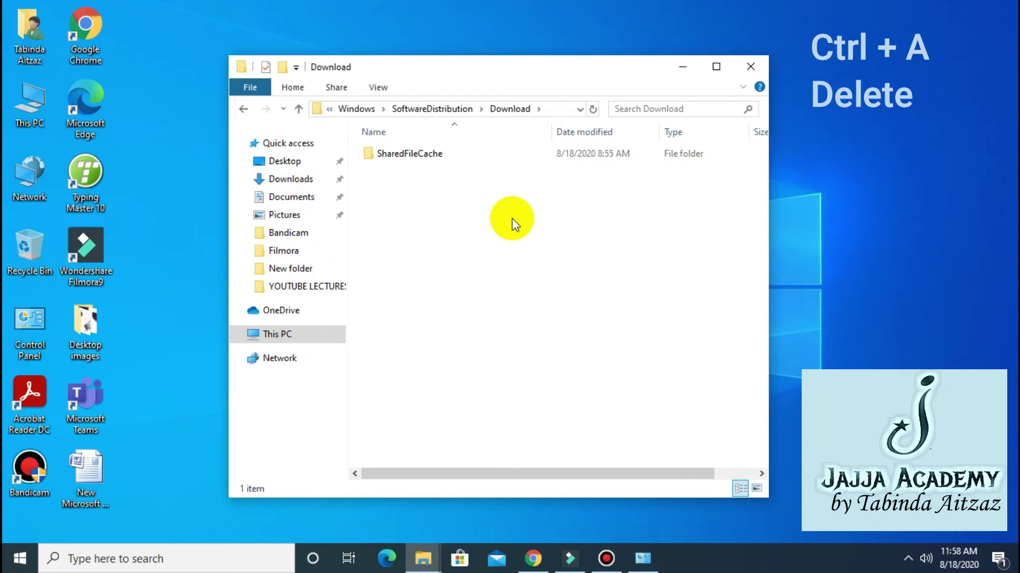
key("ctrl+a")
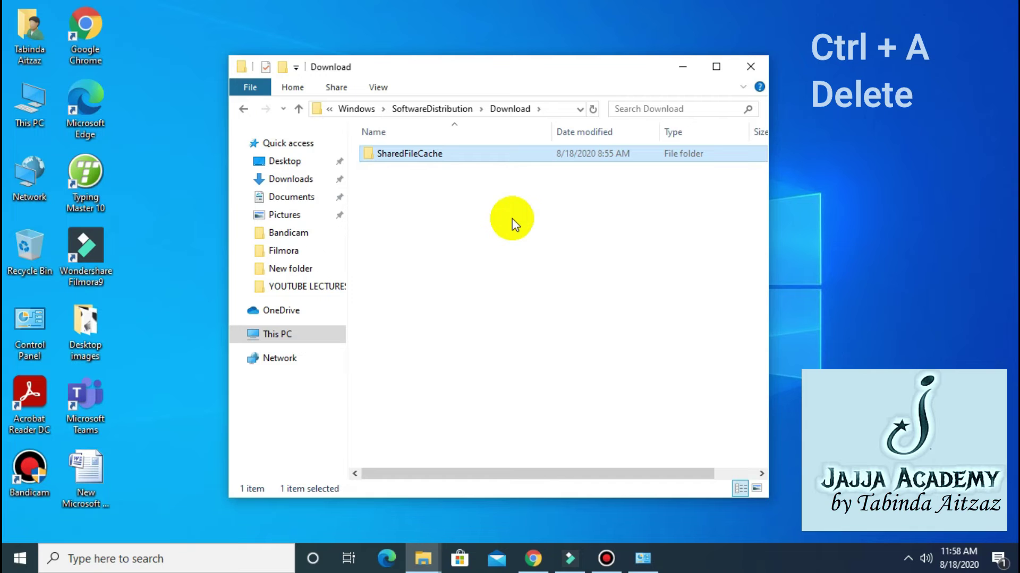
key("Delete")
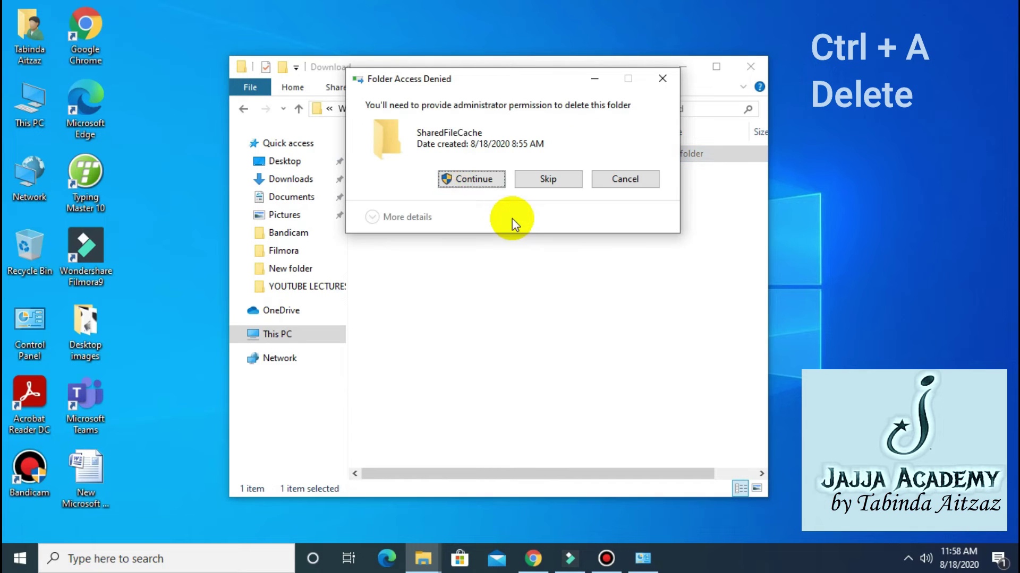
left_click(470, 178)
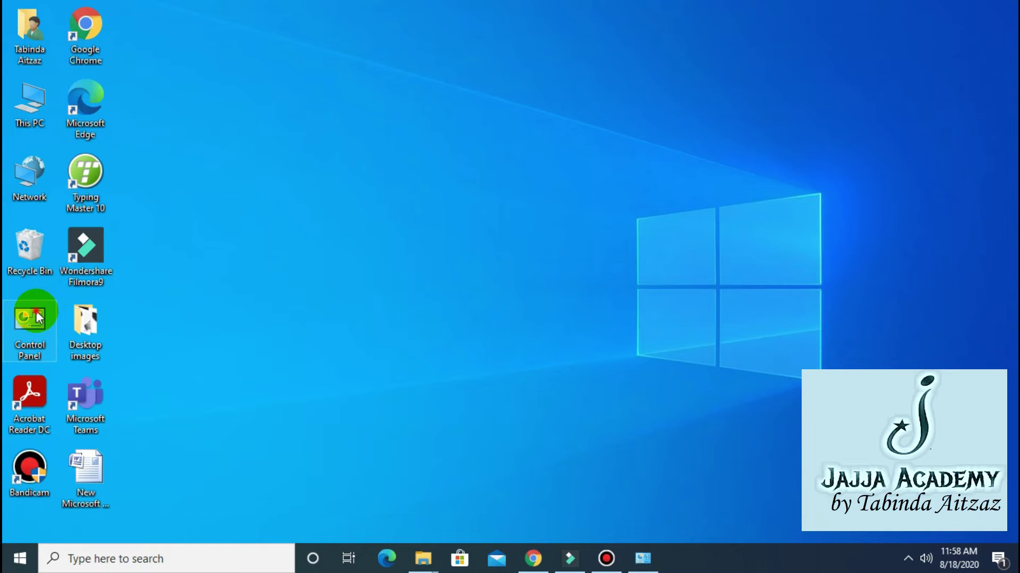
Open the drive optimization tool from Control Panel's System and Security section and optimize drives C: and E:
left_click(27, 340)
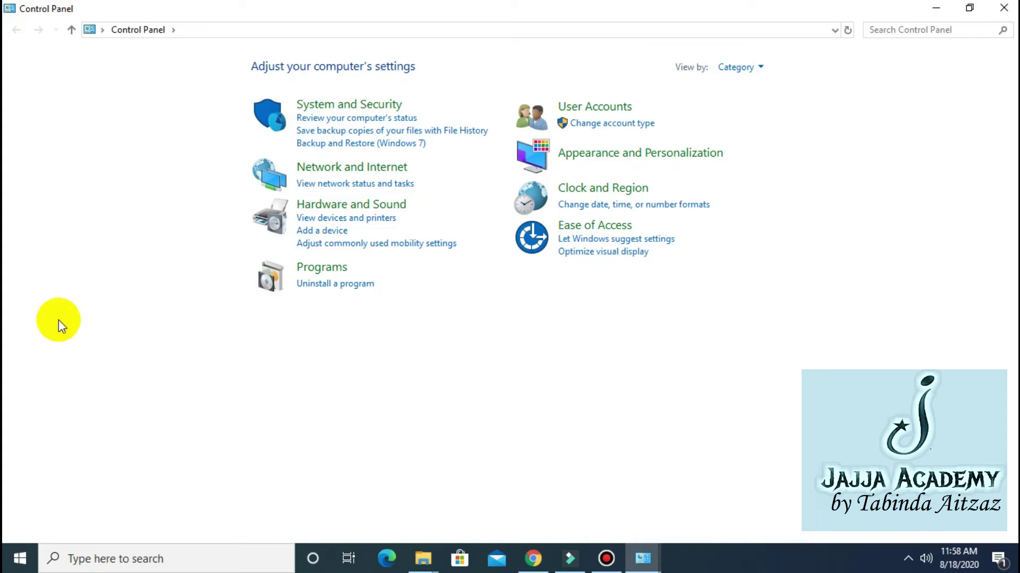
left_click(365, 105)
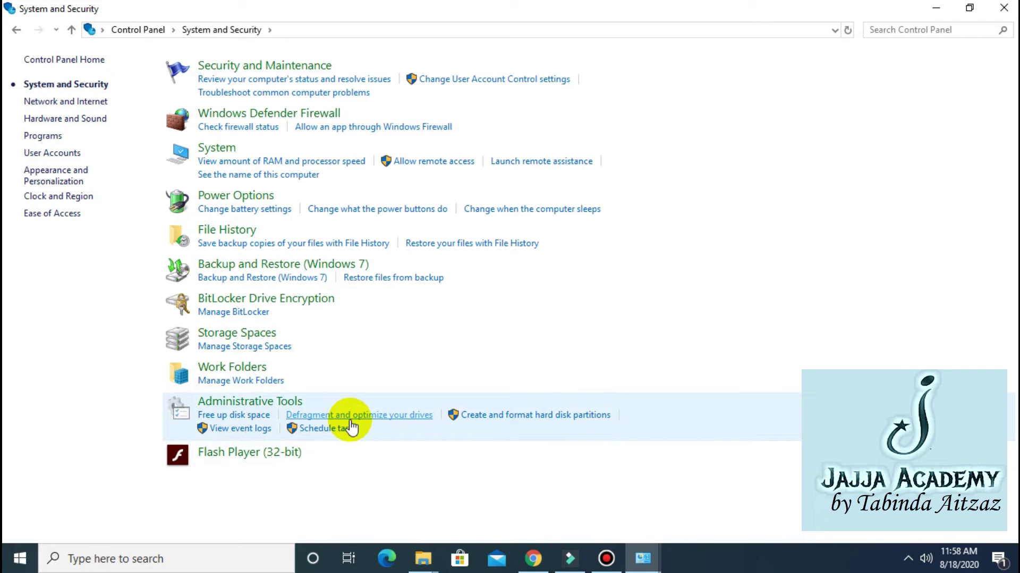
left_click(369, 415)
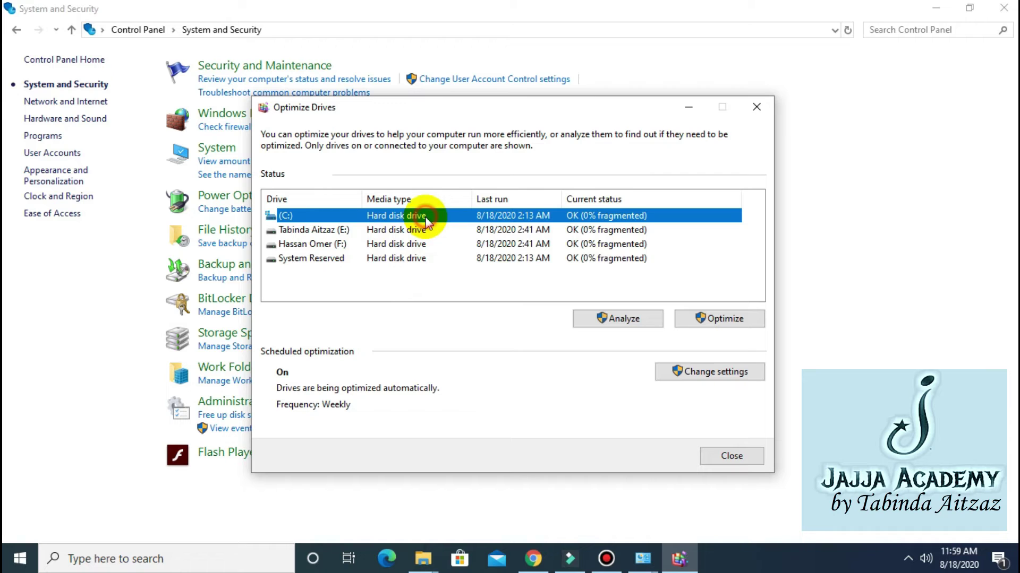
left_click(697, 320)
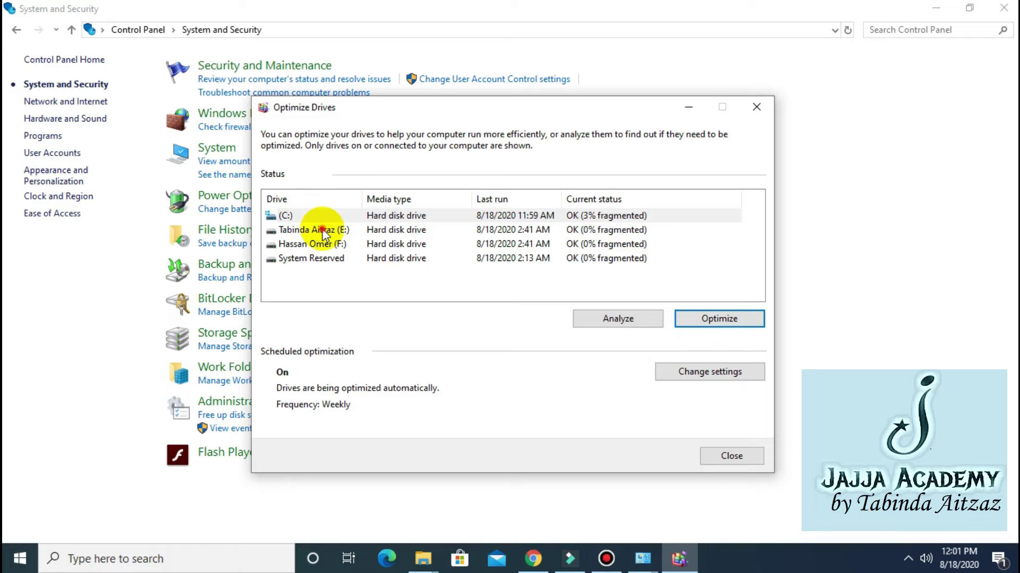
left_click(324, 233)
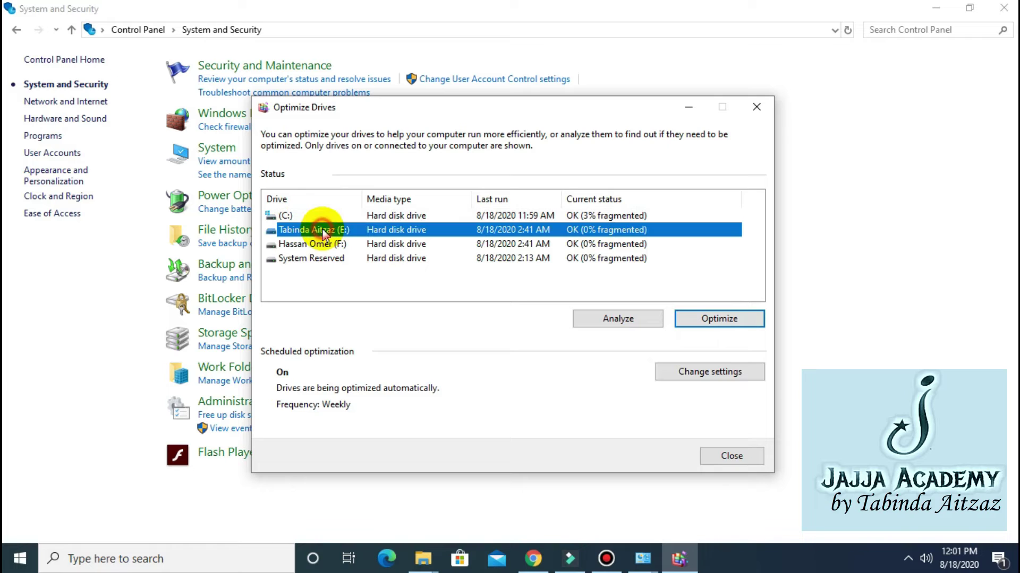
left_click(735, 320)
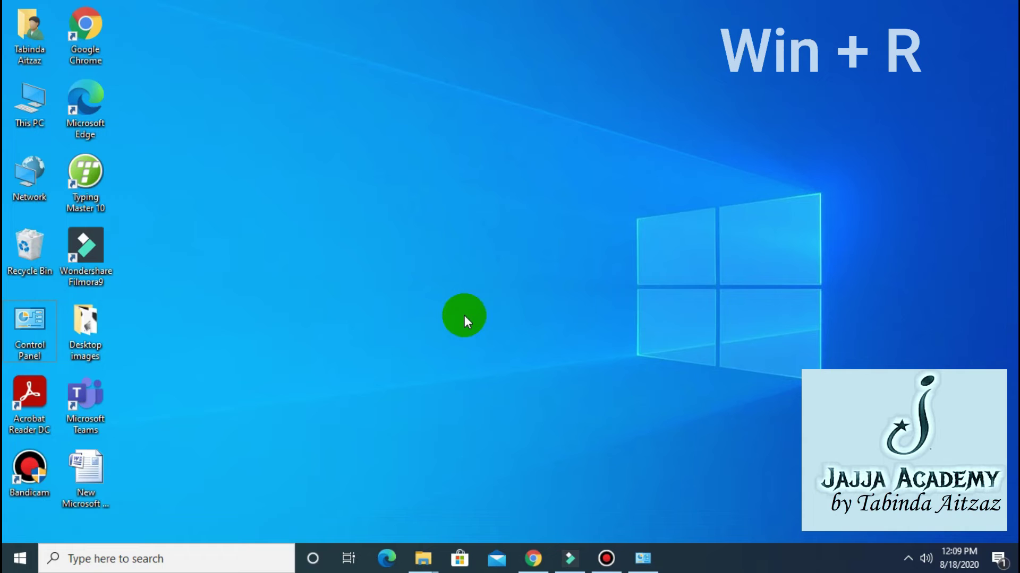
Launch System Configuration with the Run command msconfig and set the boot timeout to 3 seconds
key("super+r")
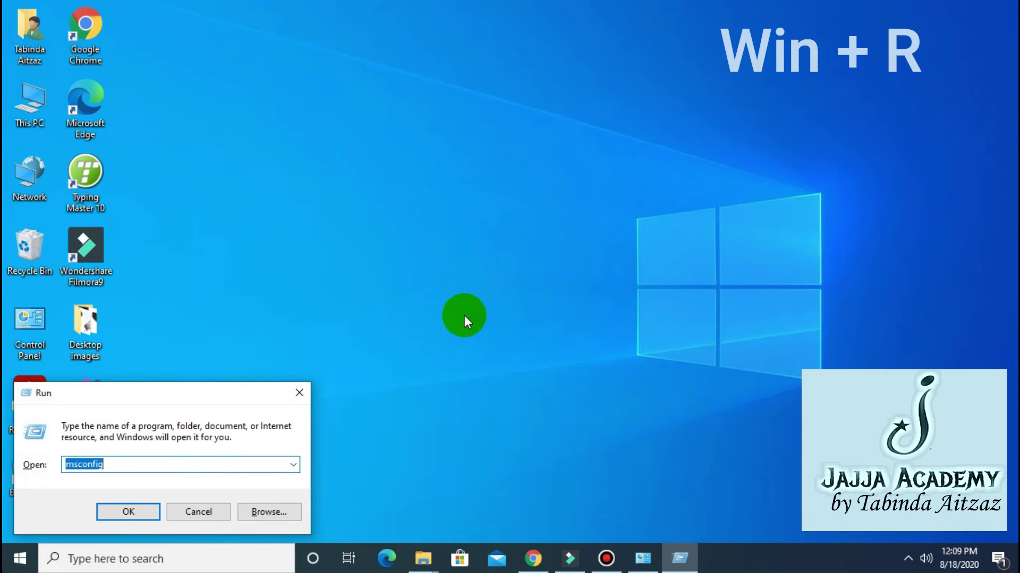
type("mscon")
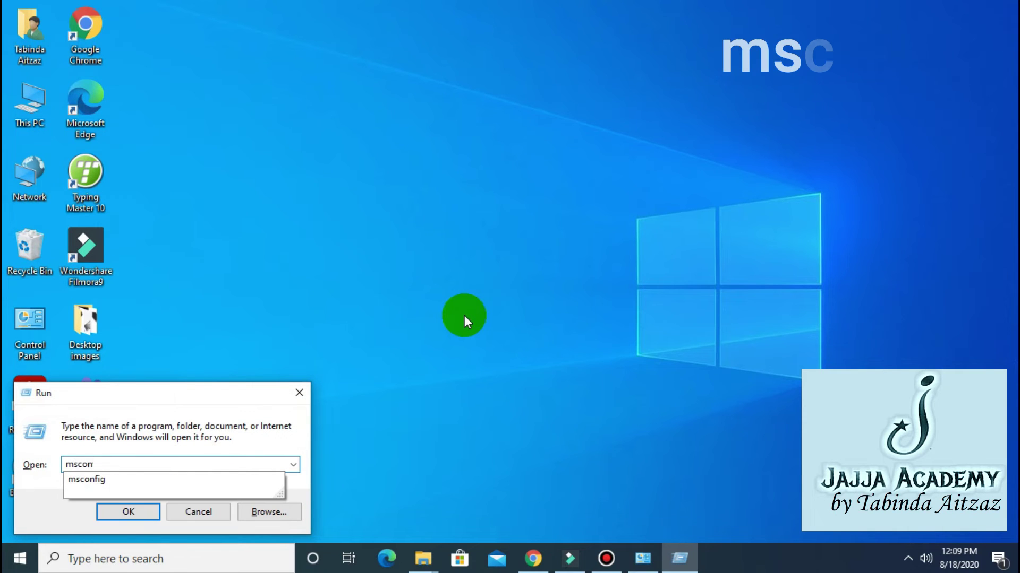
type("fig")
left_click(79, 474)
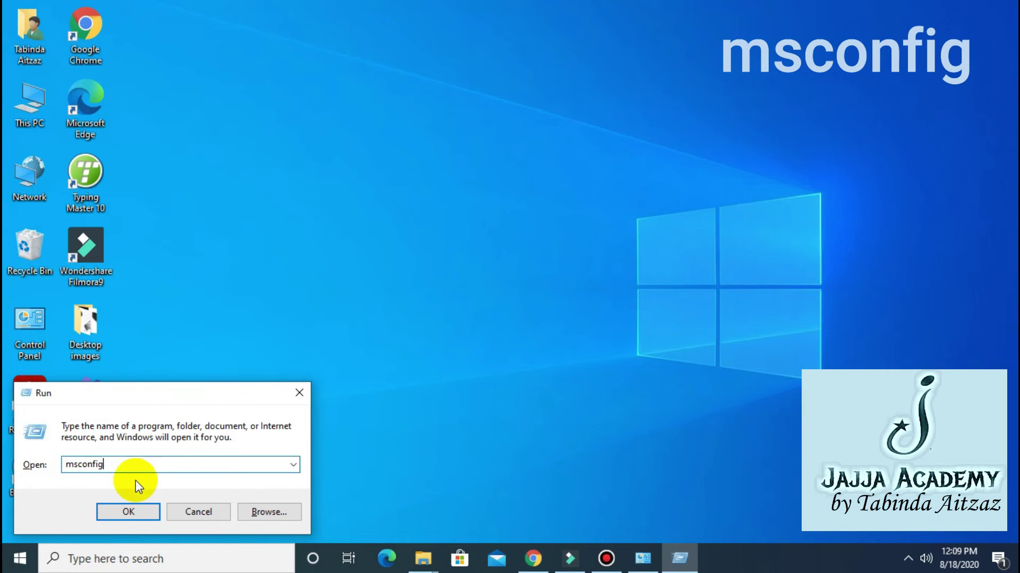
left_click(128, 512)
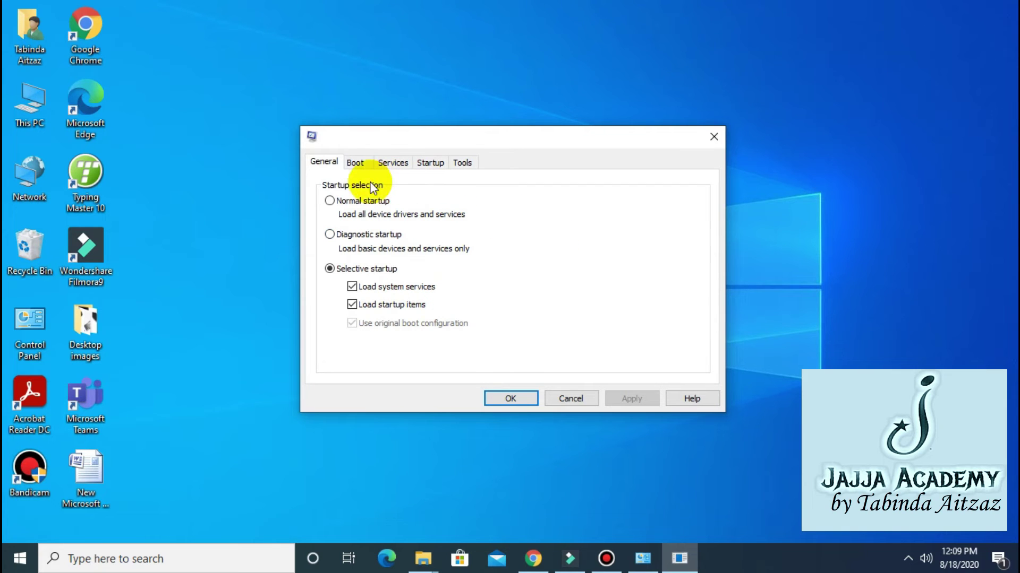
left_click(355, 165)
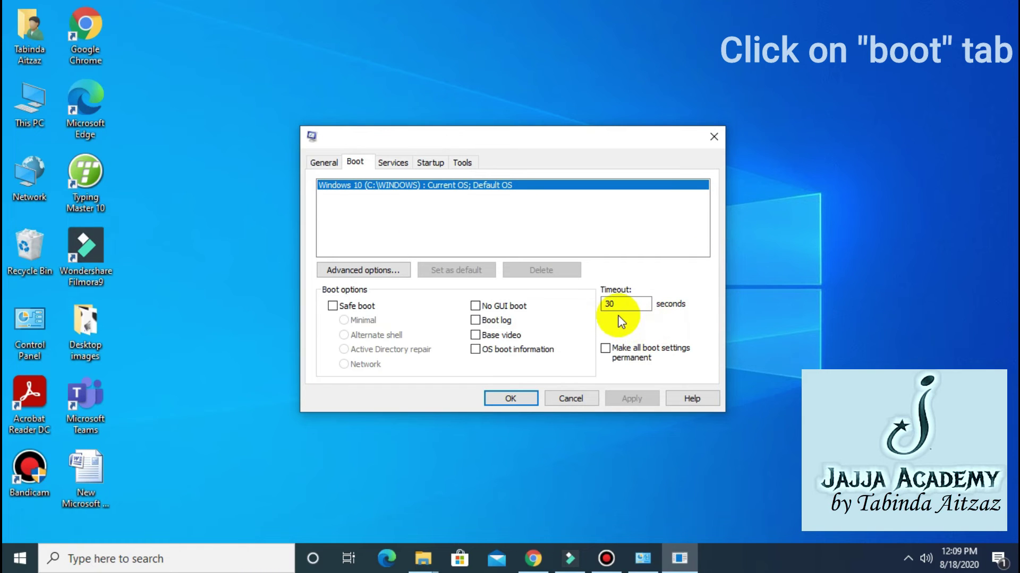
key("BackSpace")
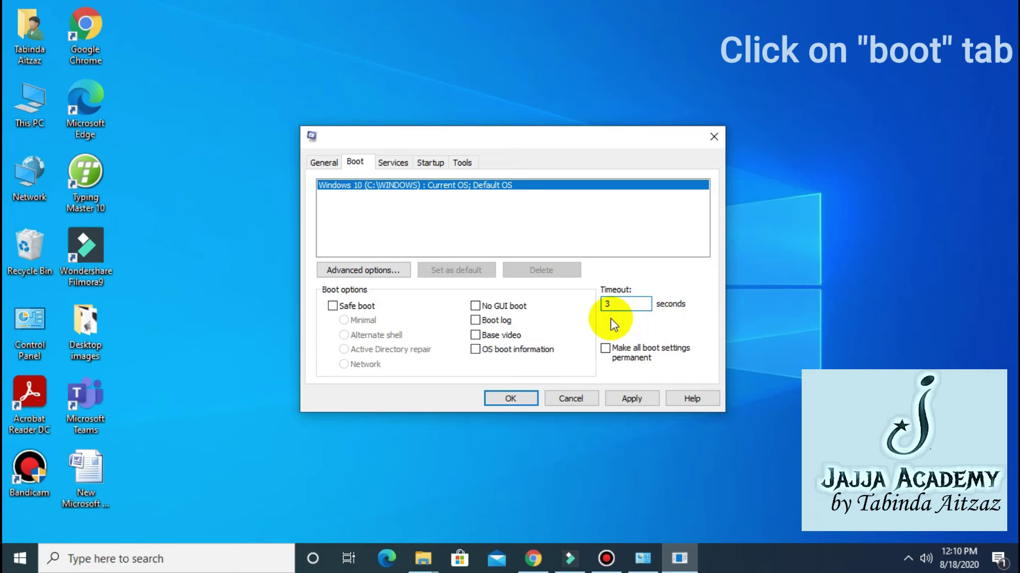
In the advanced boot options, enable the number of processors setting and set it to 4
left_click(374, 275)
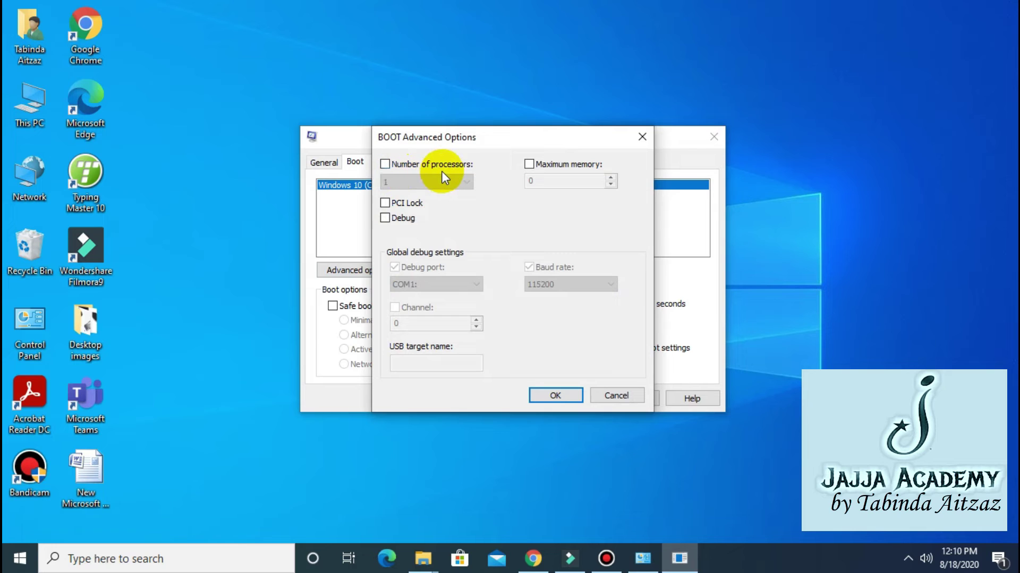
left_click(385, 165)
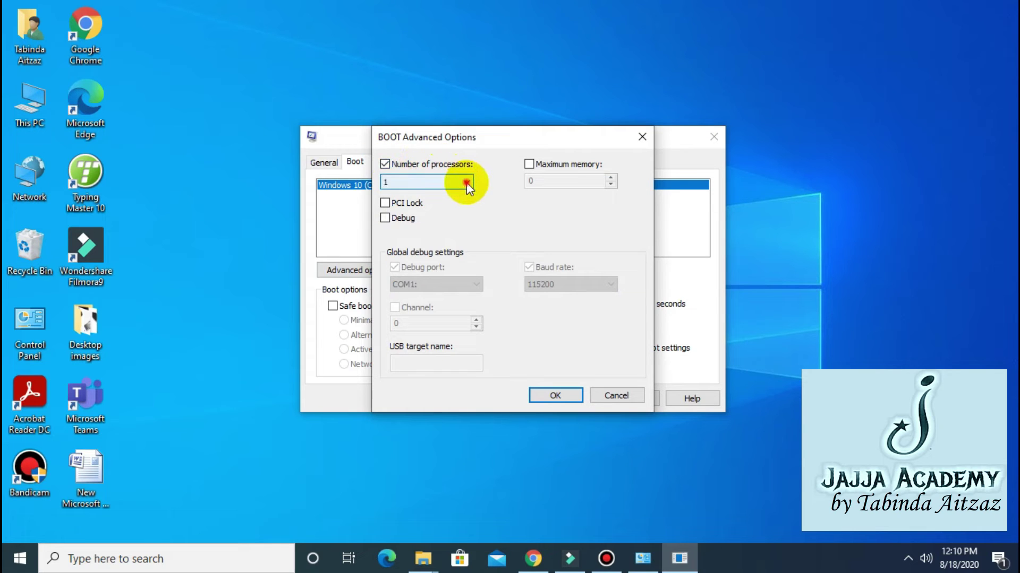
left_click(466, 182)
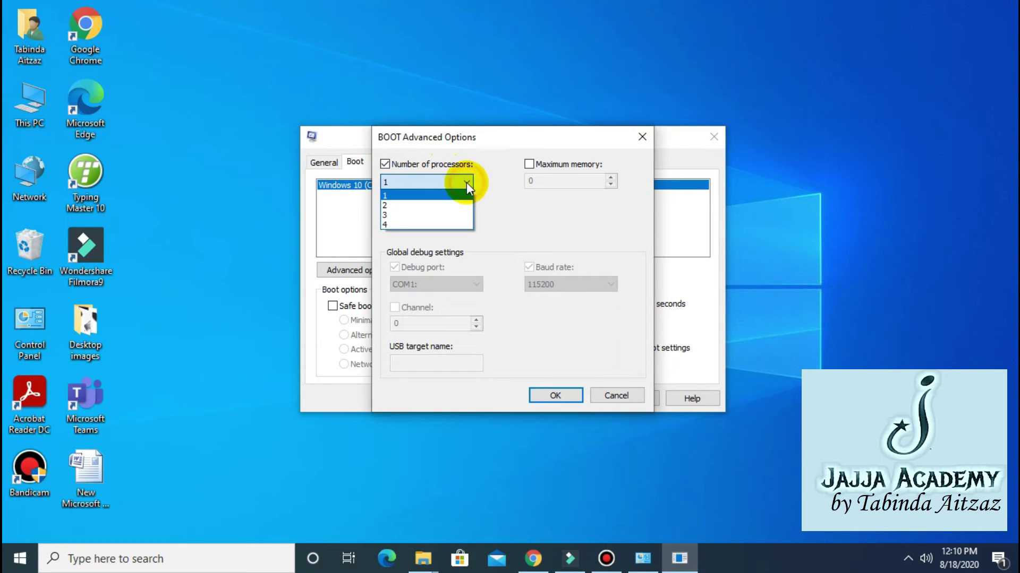
left_click(456, 222)
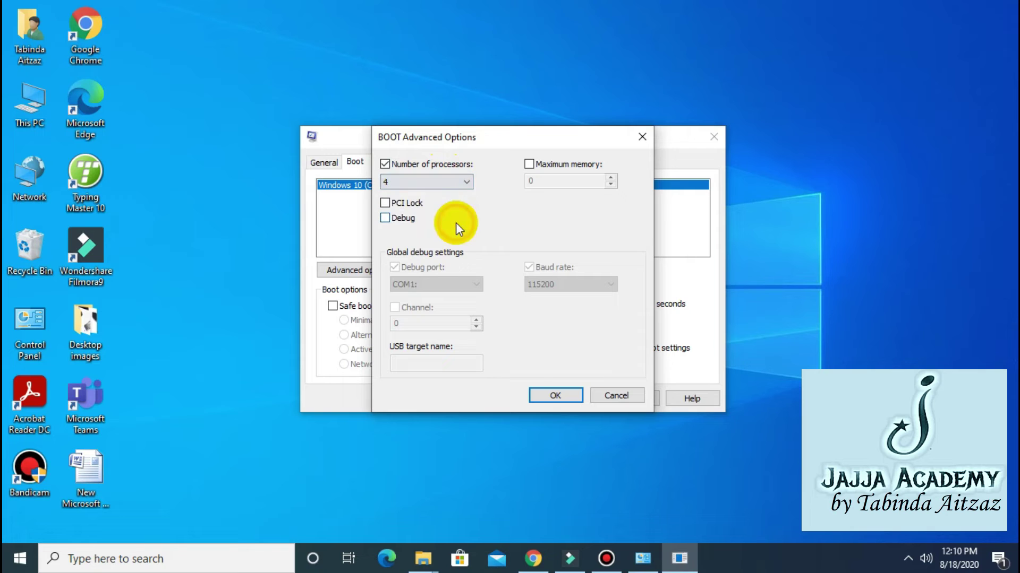
Enable the maximum memory setting at 4096 and accept the advanced boot options
left_click(530, 164)
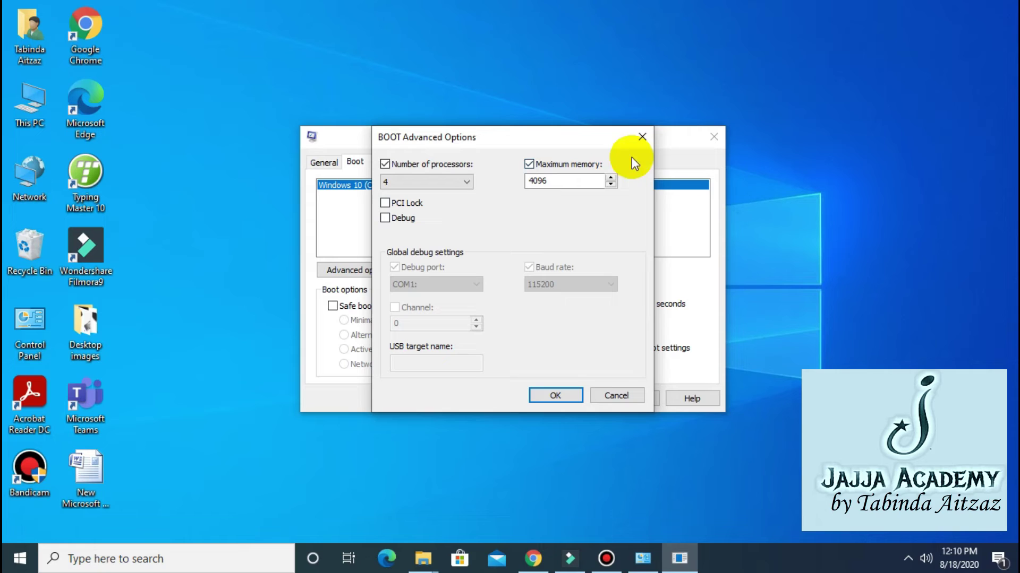
left_click(611, 178)
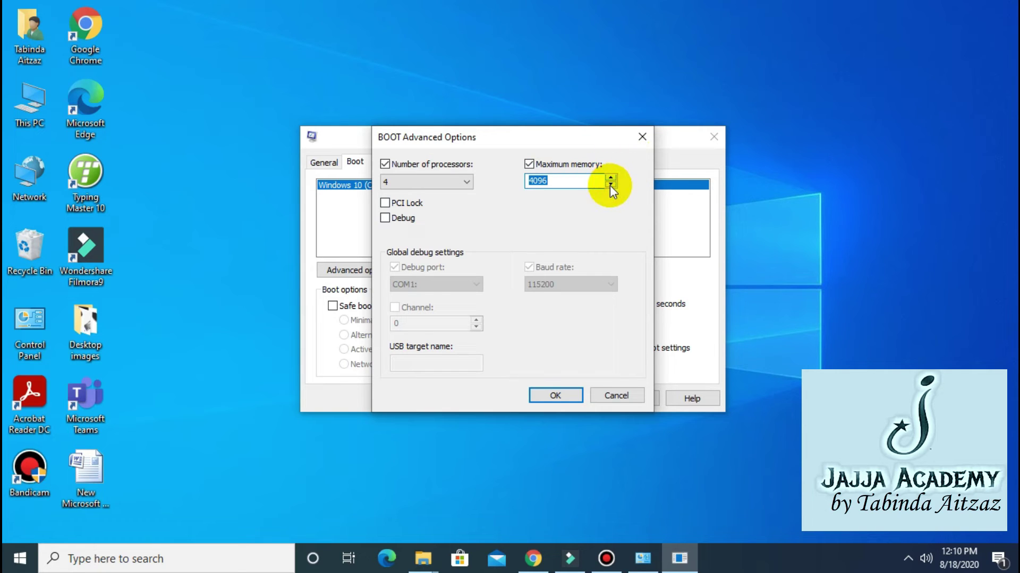
left_click(610, 184)
left_click(611, 184)
left_click(610, 185)
left_click(610, 185)
left_click(610, 185)
left_click(610, 184)
left_click(610, 178)
left_click(610, 178)
left_click(610, 178)
left_click(611, 178)
left_click(610, 178)
left_click(610, 178)
left_click(610, 178)
left_click(610, 177)
left_click(610, 177)
left_click(552, 181)
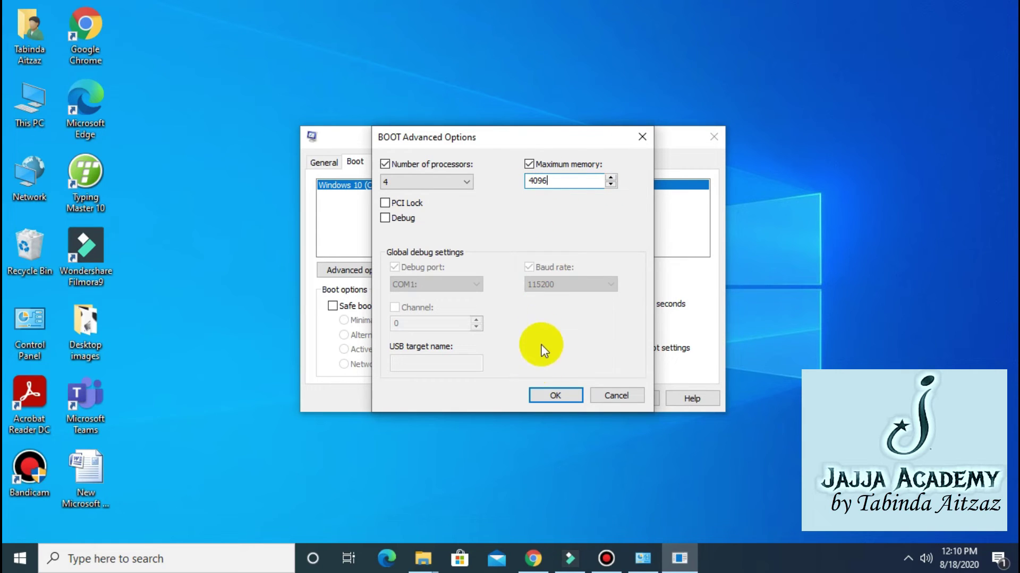
left_click(544, 396)
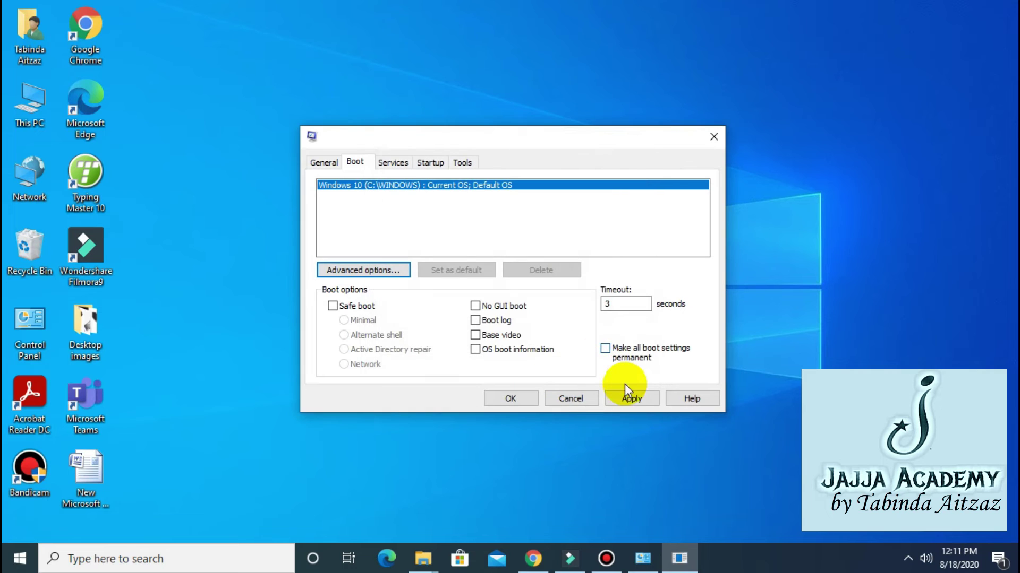
Apply the boot configuration changes and exit System Configuration without restarting
left_click(628, 401)
left_click(518, 399)
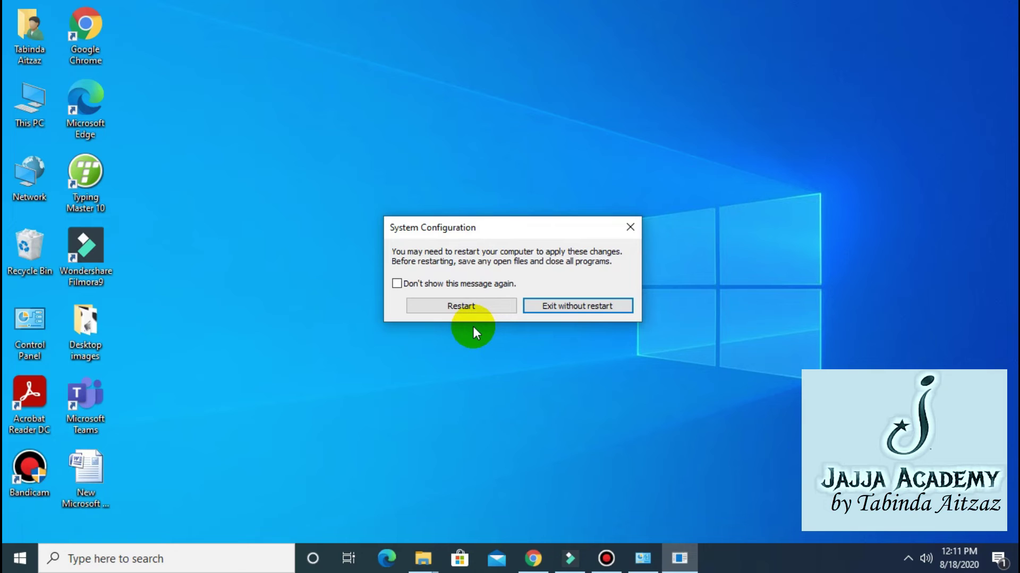
left_click(579, 305)
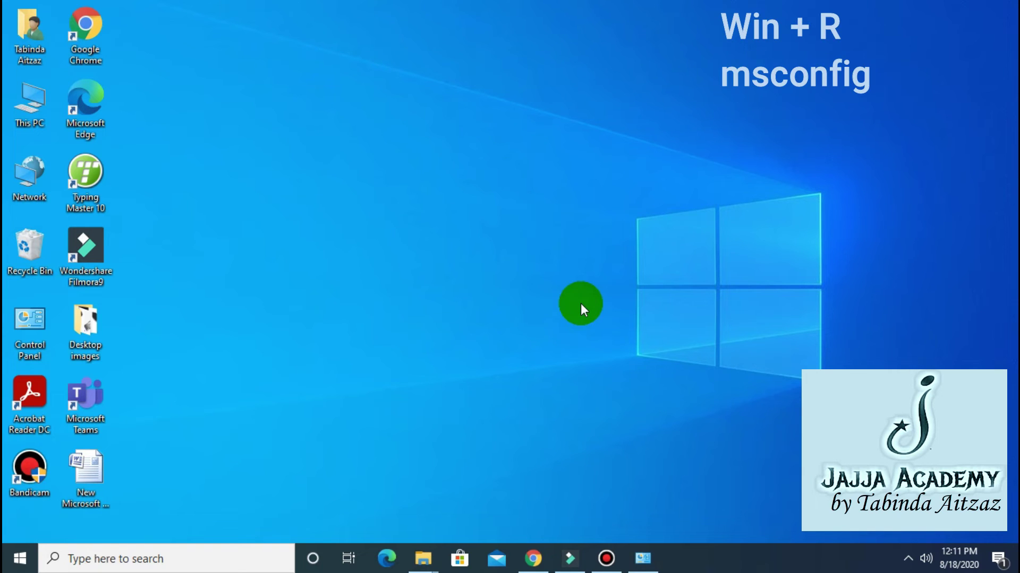
Reopen System Configuration with msconfig, go to Task Manager's startup items from it, and disable Skype
key("super+r")
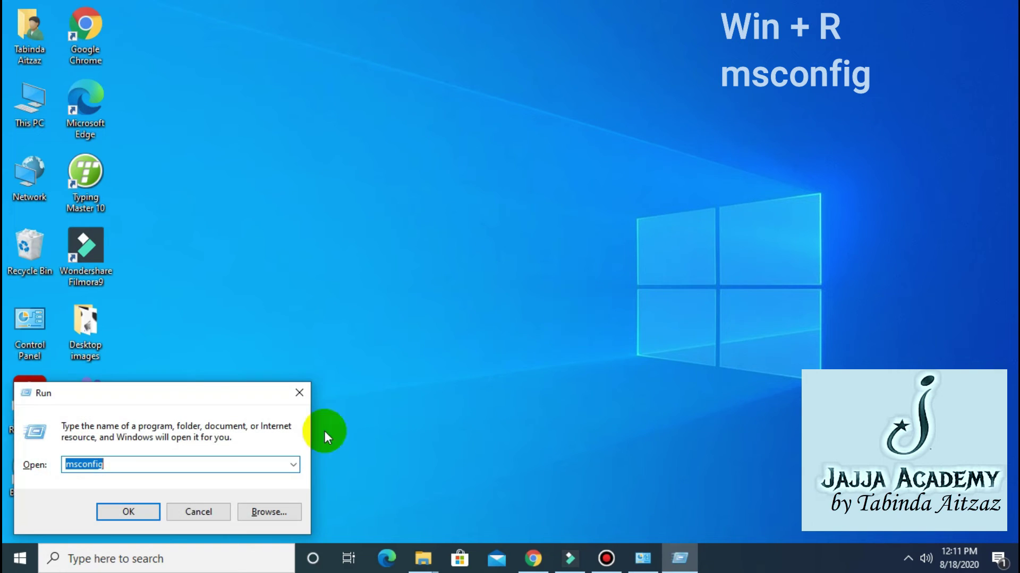
left_click(126, 466)
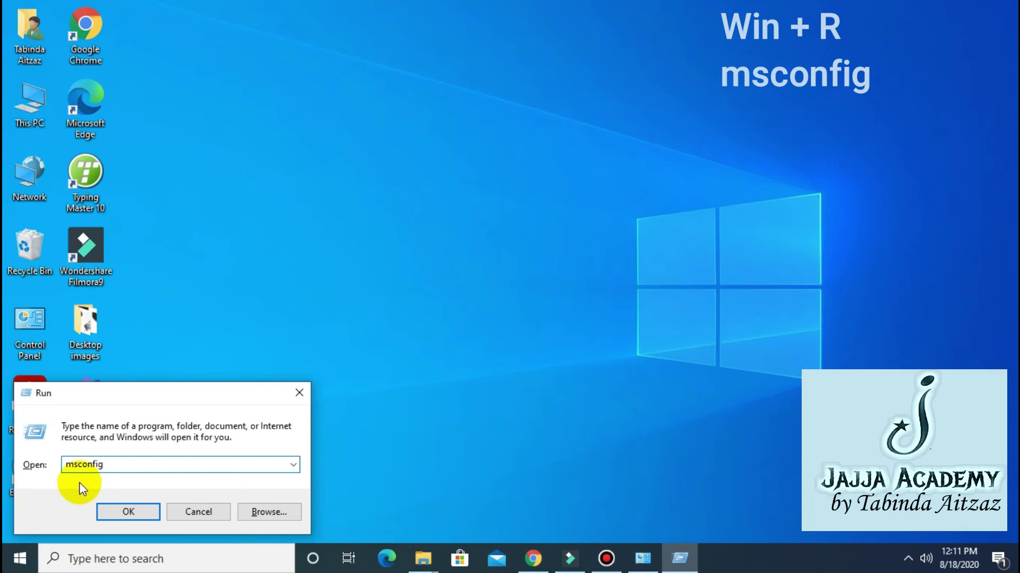
left_click(127, 510)
left_click(430, 163)
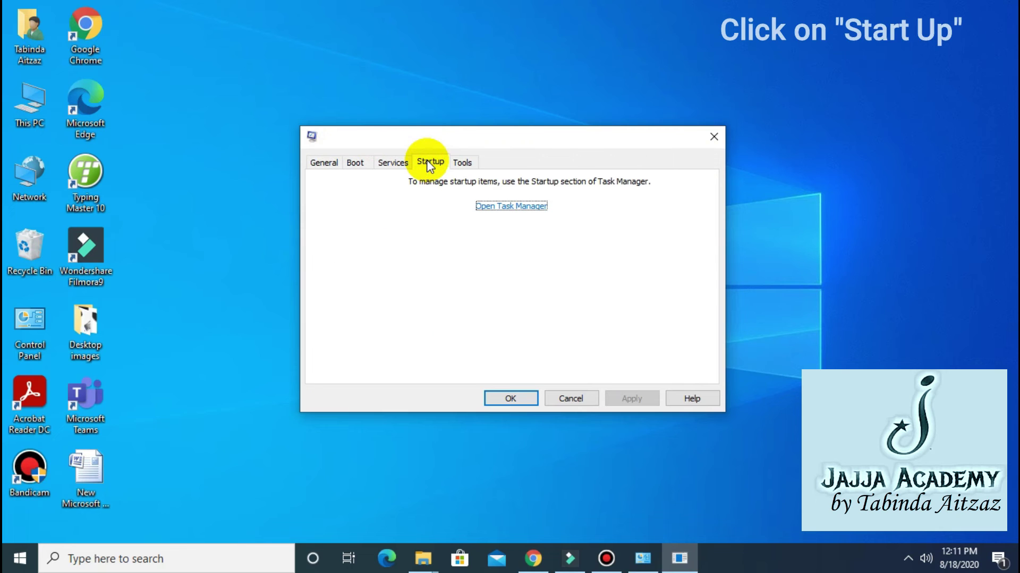
left_click(486, 211)
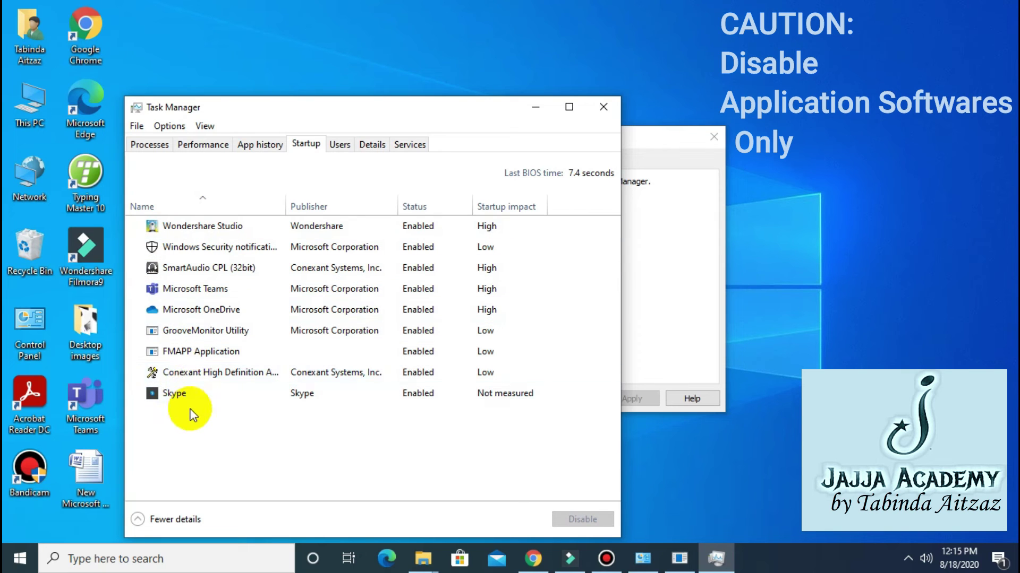
left_click(177, 394)
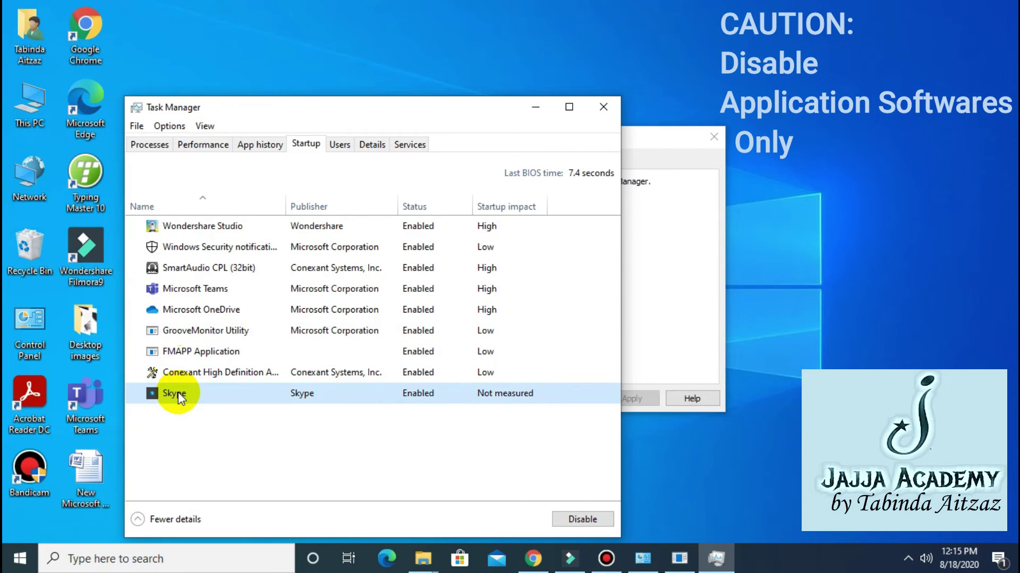
left_click(582, 518)
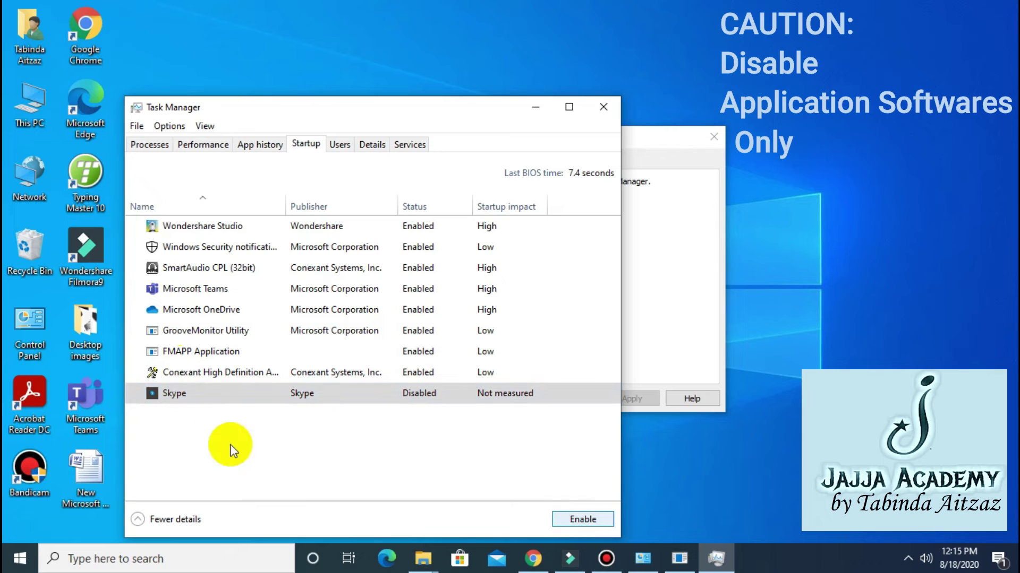
Disable Microsoft OneDrive, Microsoft Teams, Wondershare Studio and SmartAudio CPL at startup, and exit Task Manager and System Configuration
left_click(222, 309)
left_click(568, 512)
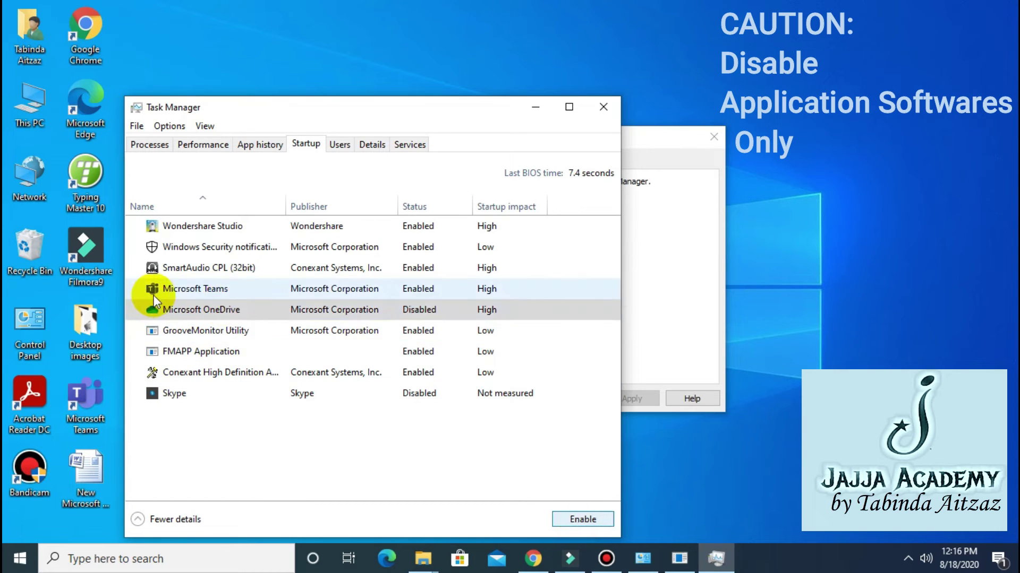
left_click(187, 291)
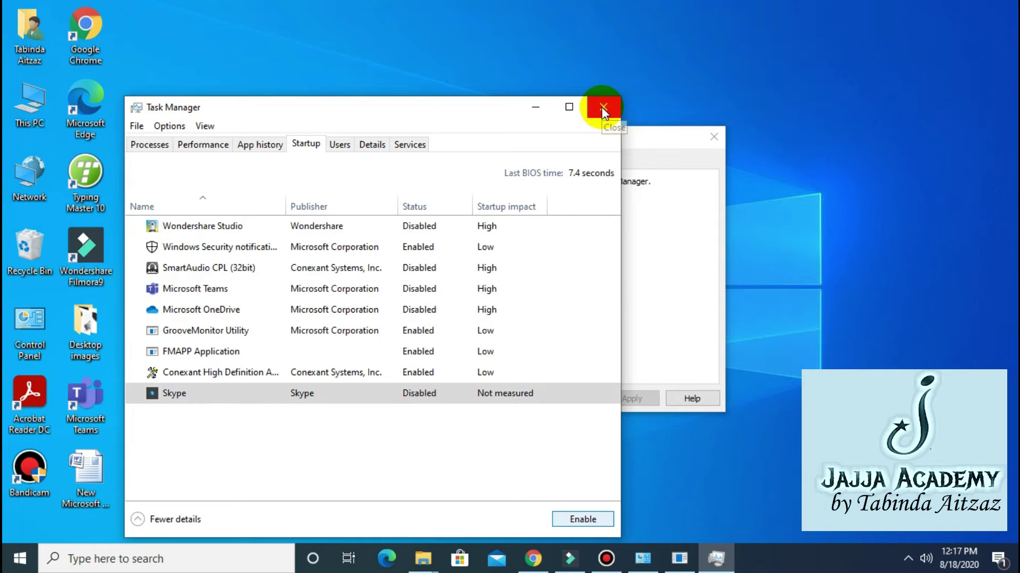
left_click(602, 109)
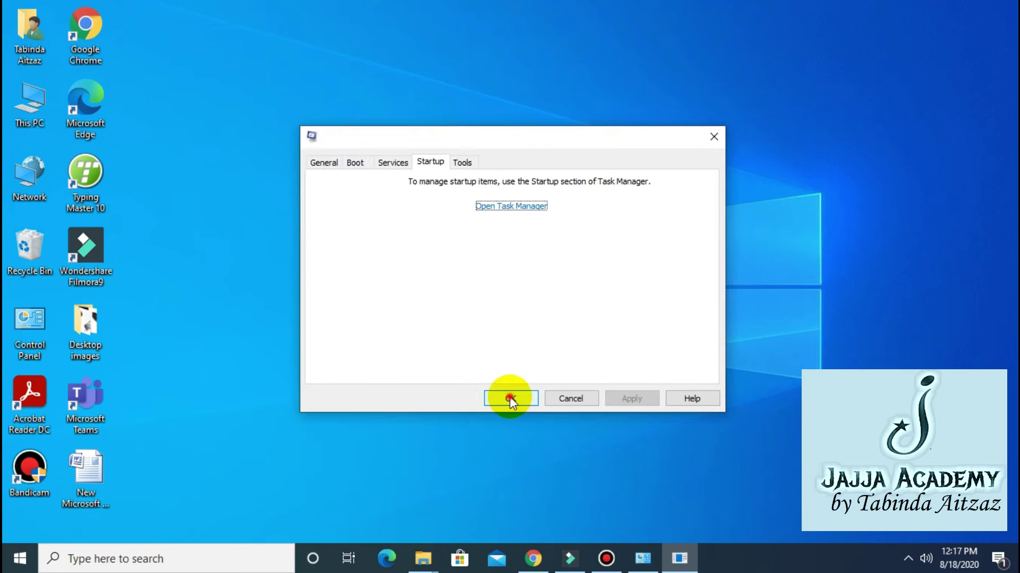
left_click(508, 397)
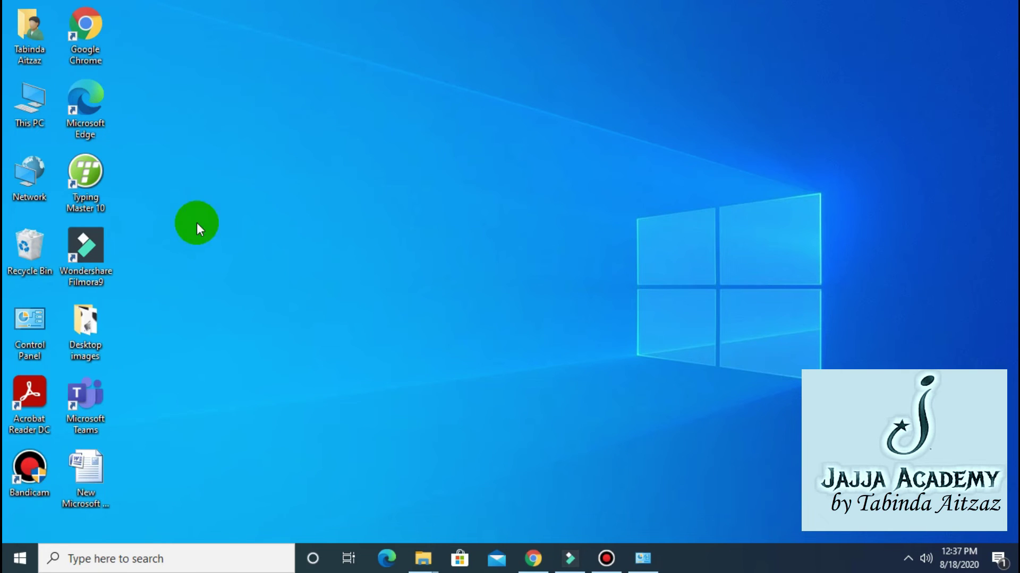
Open This PC's system properties and go to the advanced settings for changing the computer's performance
double_click(29, 120)
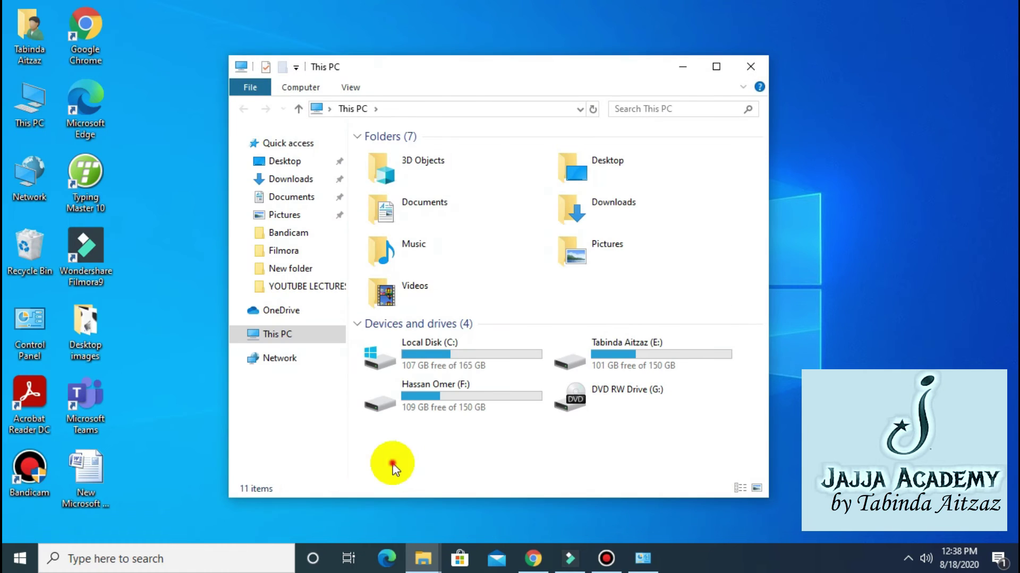
right_click(488, 460)
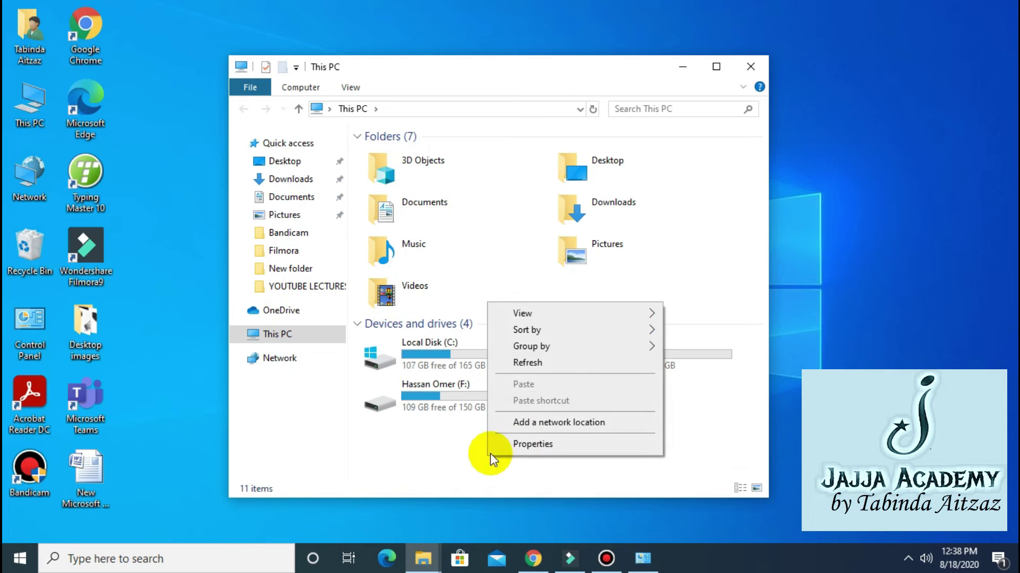
left_click(522, 446)
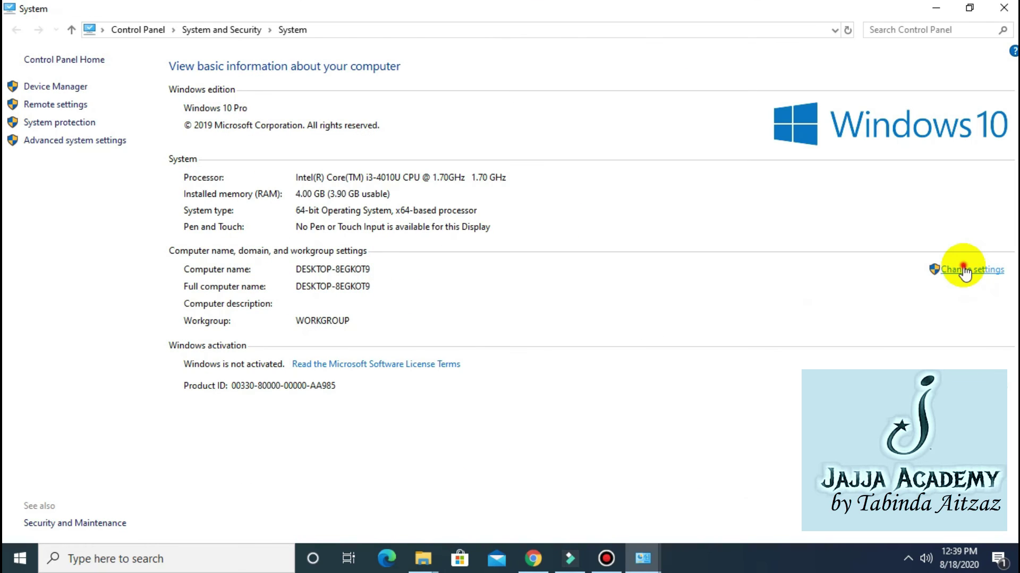
left_click(965, 268)
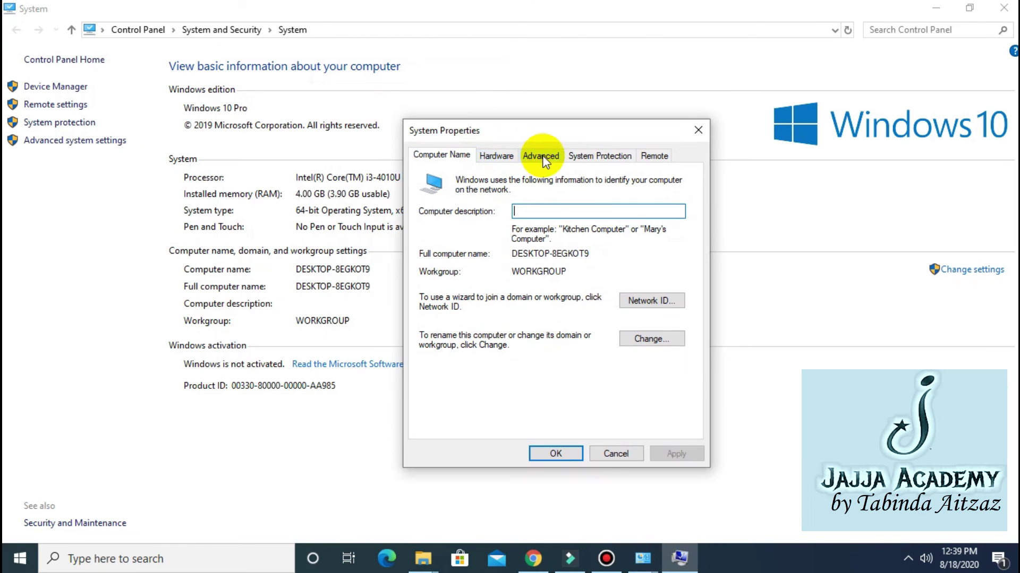
left_click(538, 158)
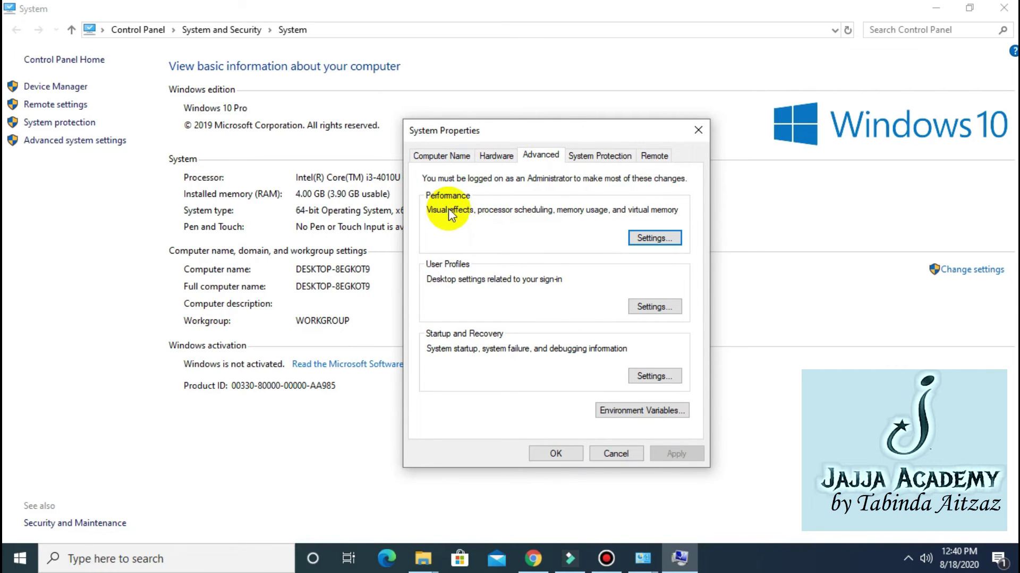
Set the visual effects in Performance Options to Adjust for best performance, apply the change and accept the dialogs
left_click(651, 239)
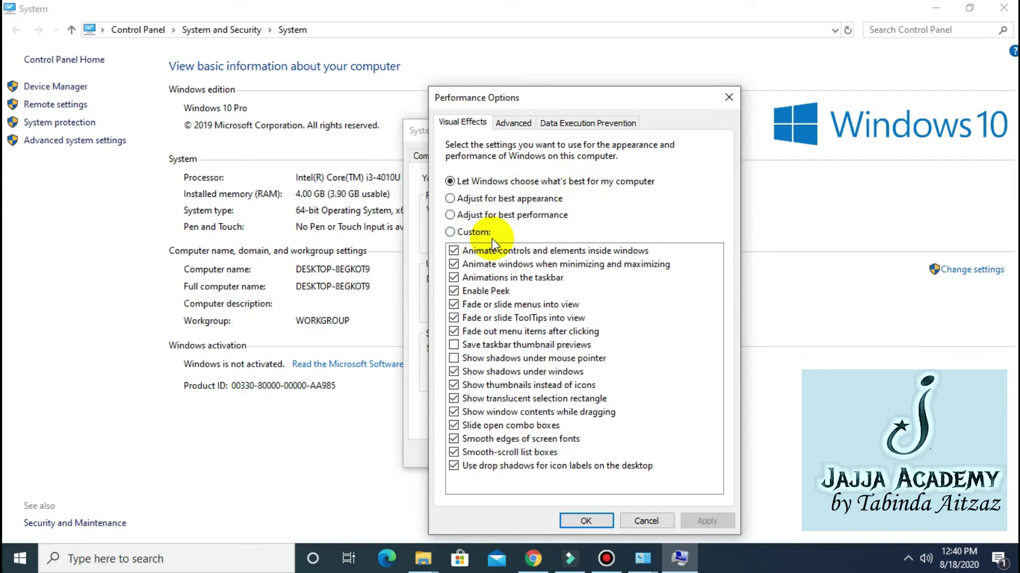
left_click(450, 215)
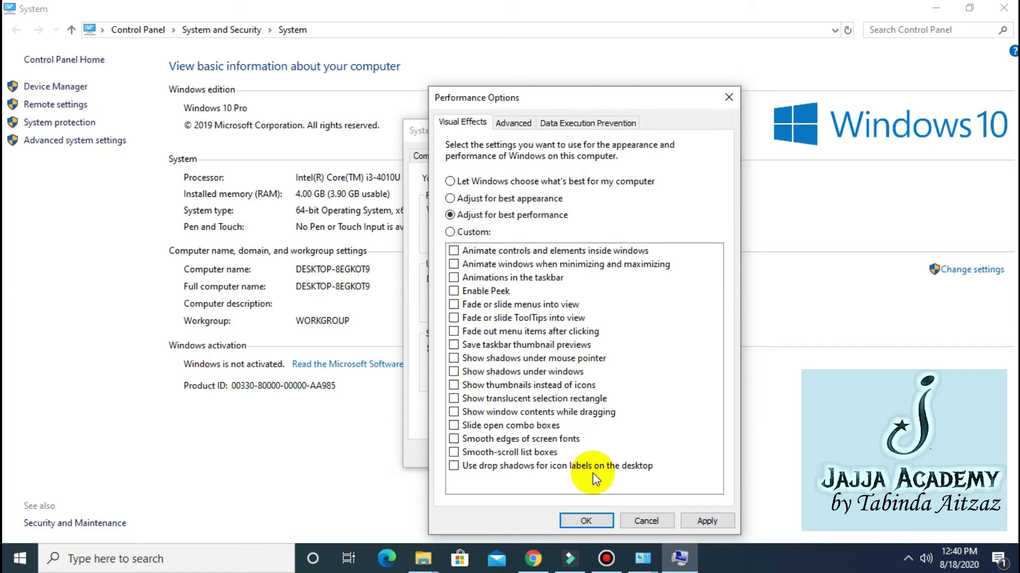
left_click(712, 523)
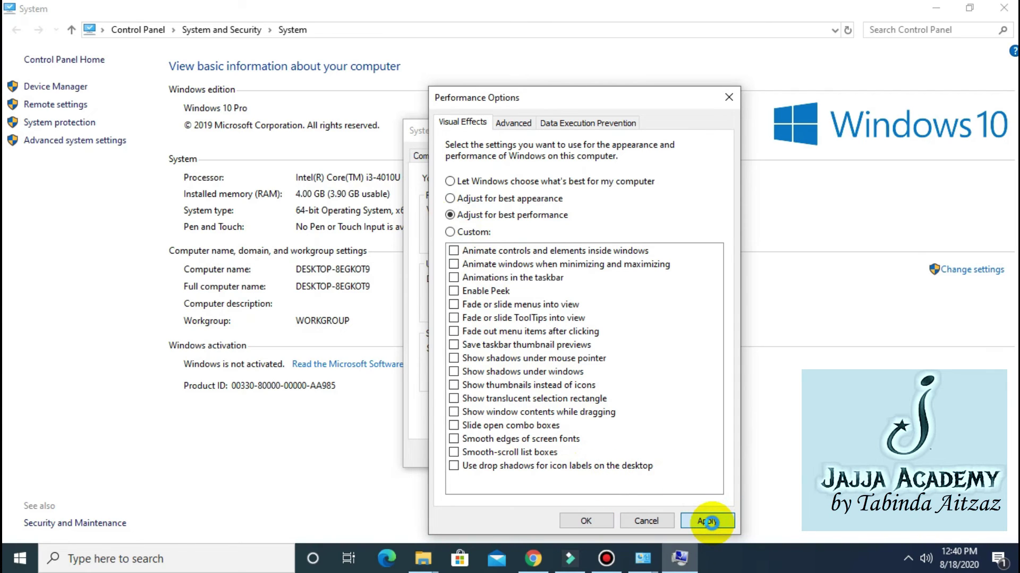
left_click(584, 521)
left_click(553, 516)
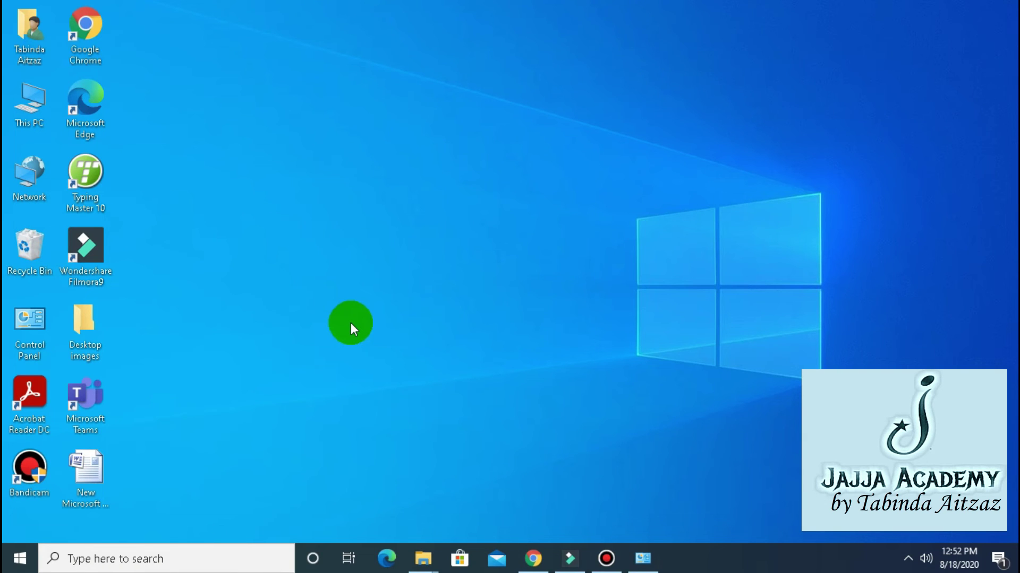
Go to the system's power and sleep settings in Windows Settings and open the Balanced power plan for editing
left_click(20, 558)
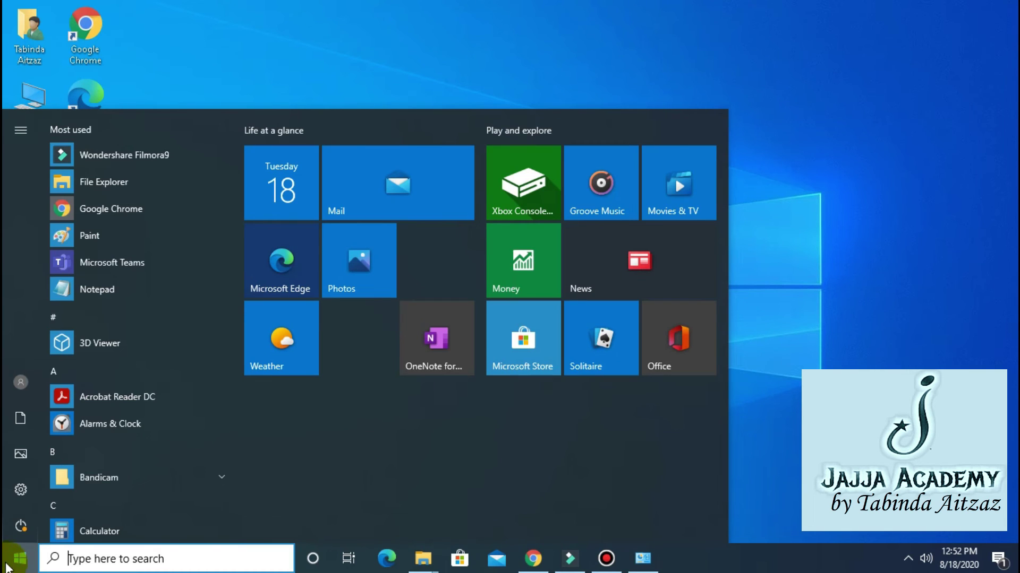
left_click(23, 494)
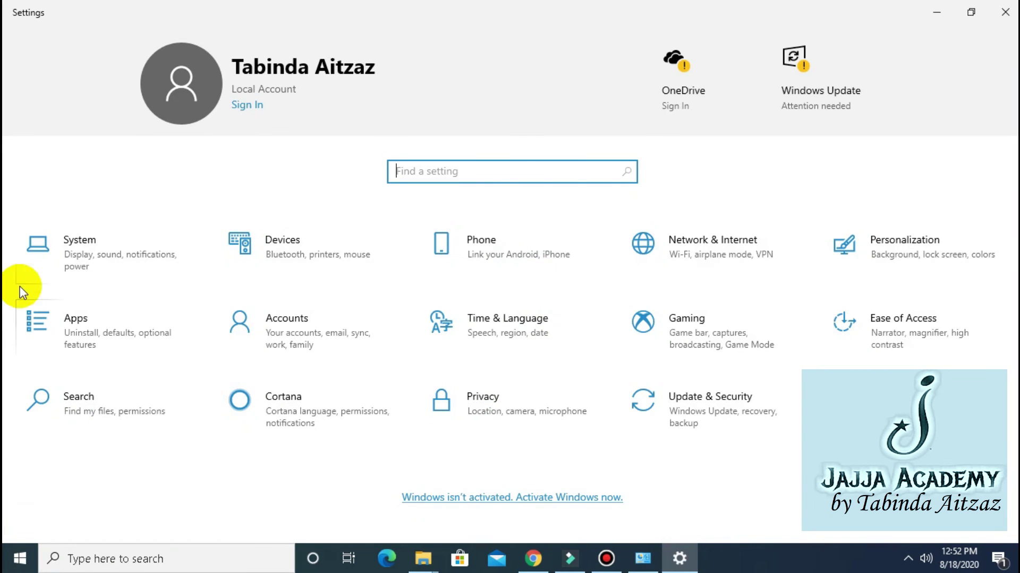
left_click(78, 241)
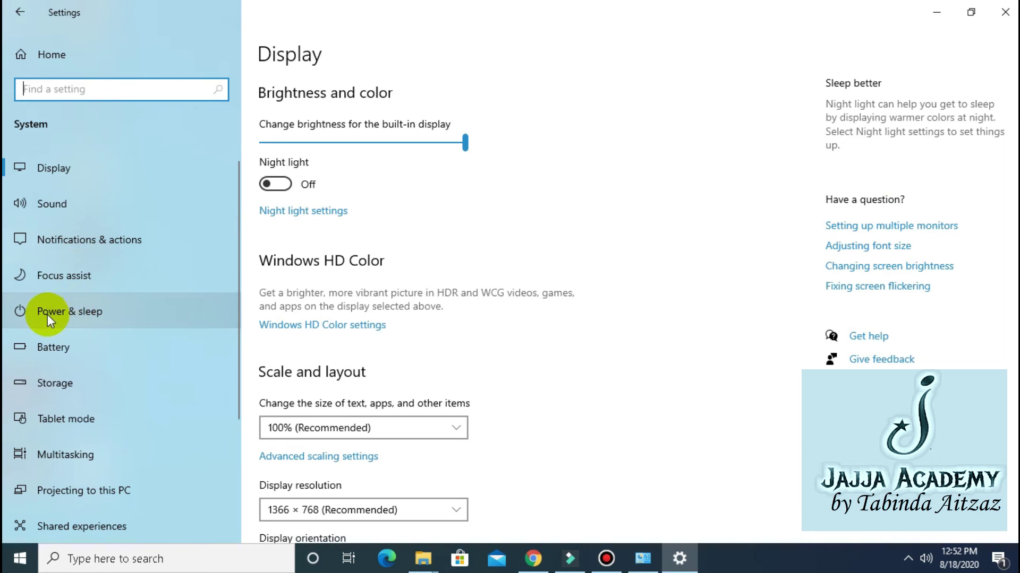
left_click(85, 317)
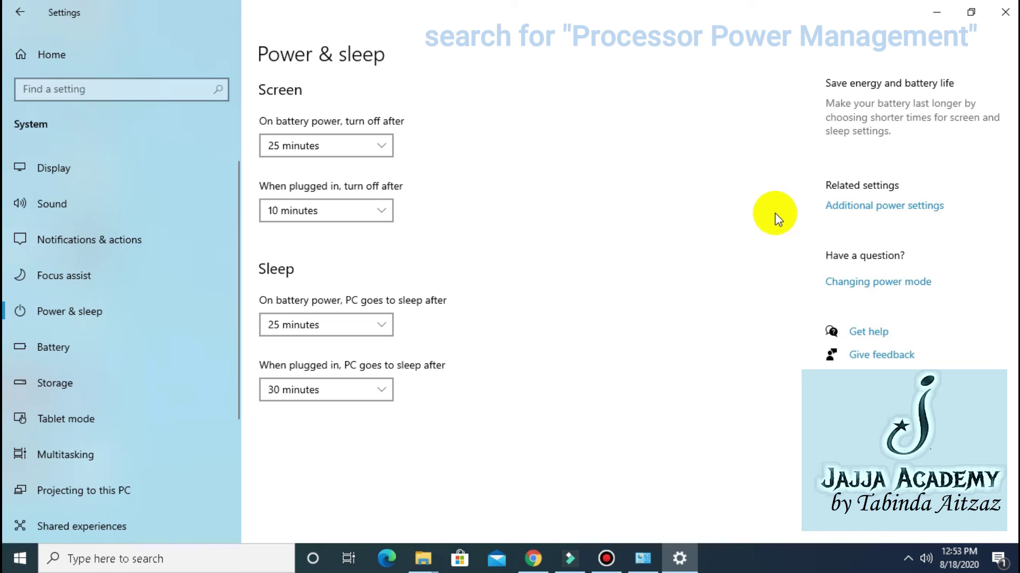
left_click(885, 215)
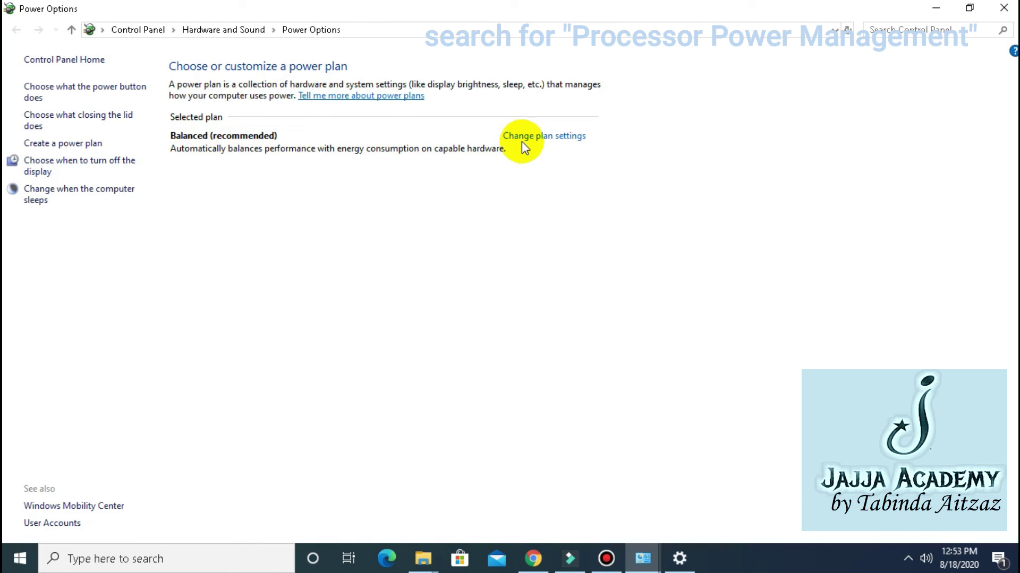
left_click(552, 139)
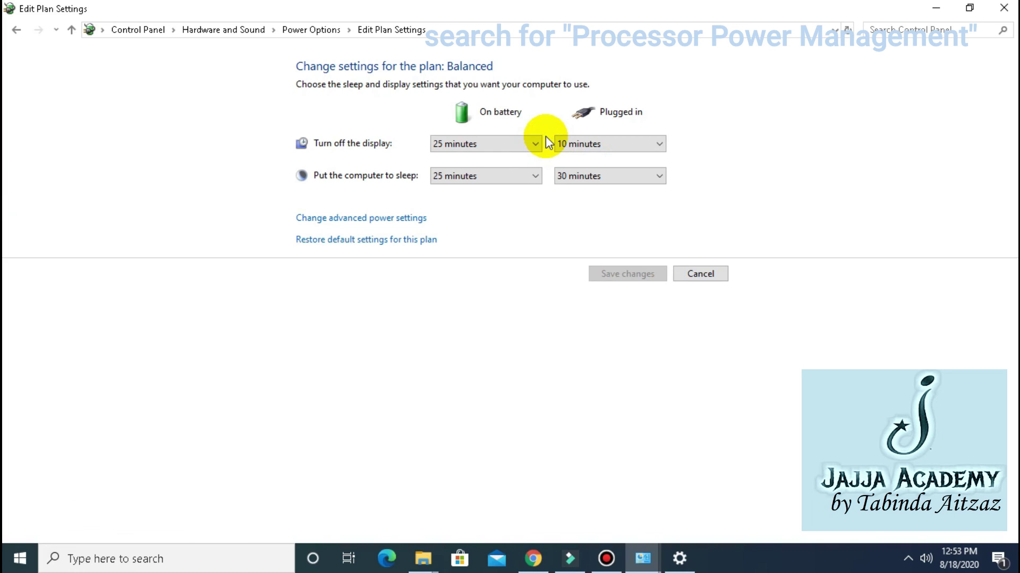
Open the plan's advanced power settings and expand Maximum processor state under Processor power management
left_click(368, 222)
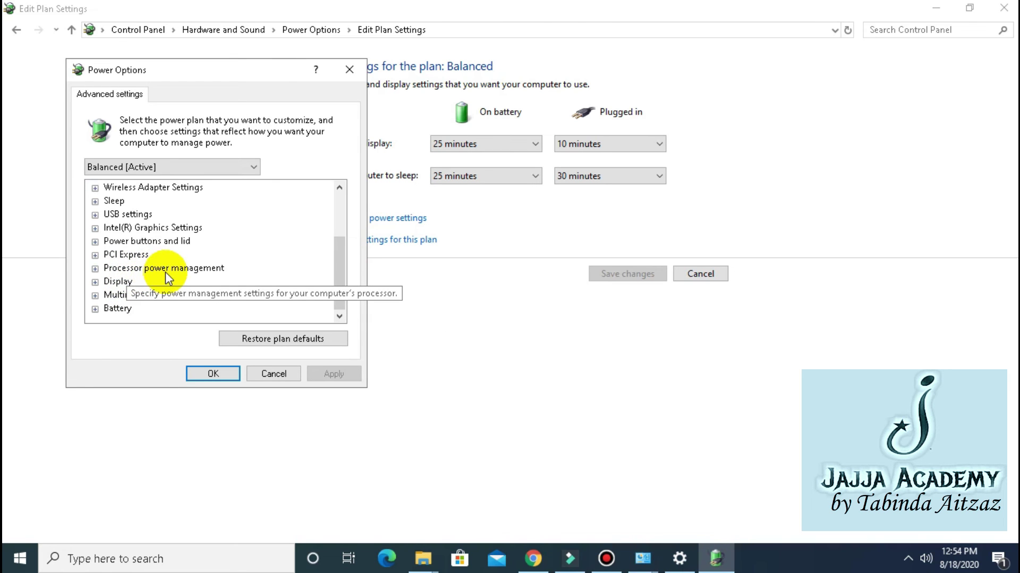
left_click(95, 269)
scroll(143, 278, "down", 1)
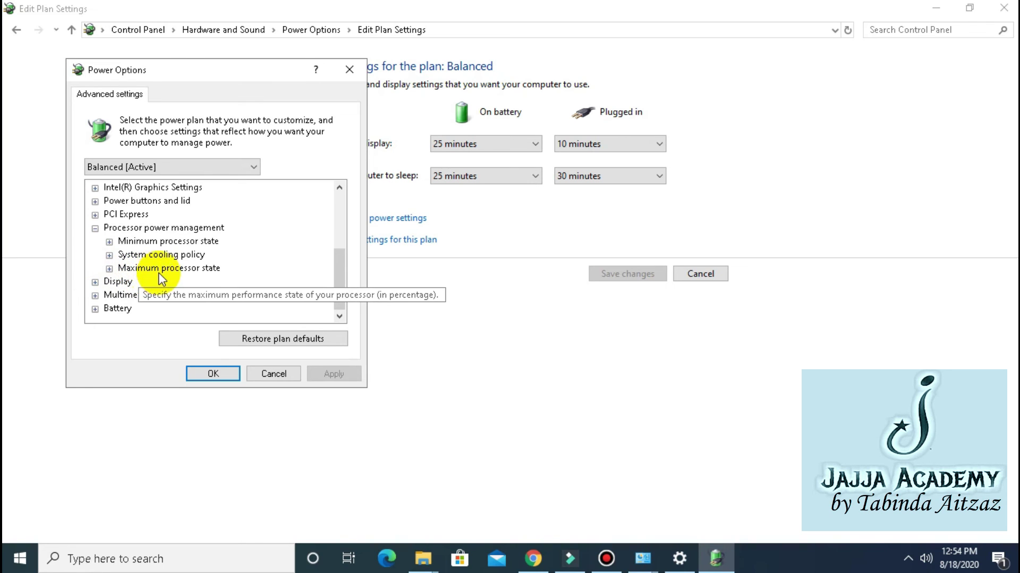
left_click(109, 269)
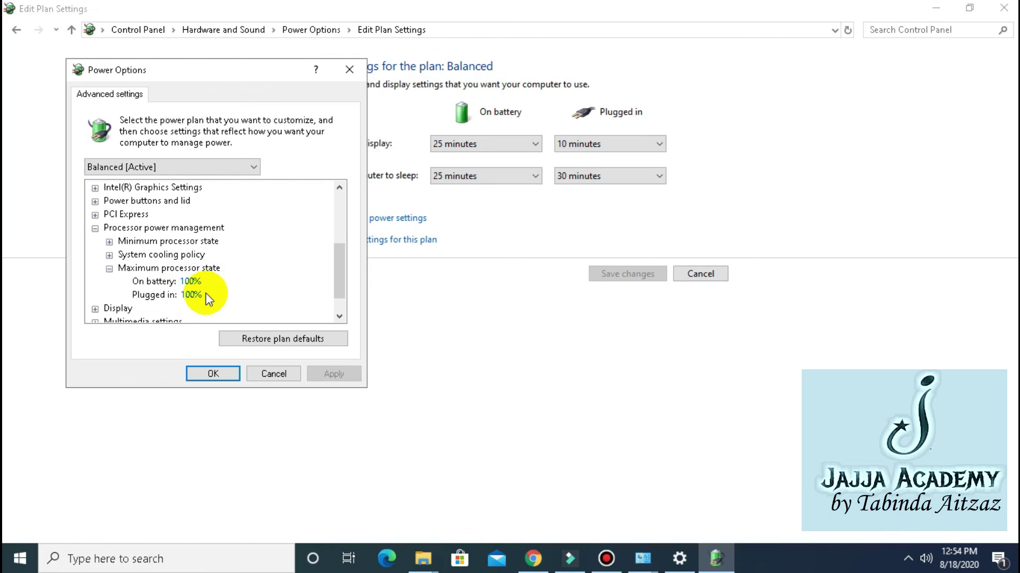
Lower the on-battery maximum processor state to 88%
left_click(191, 282)
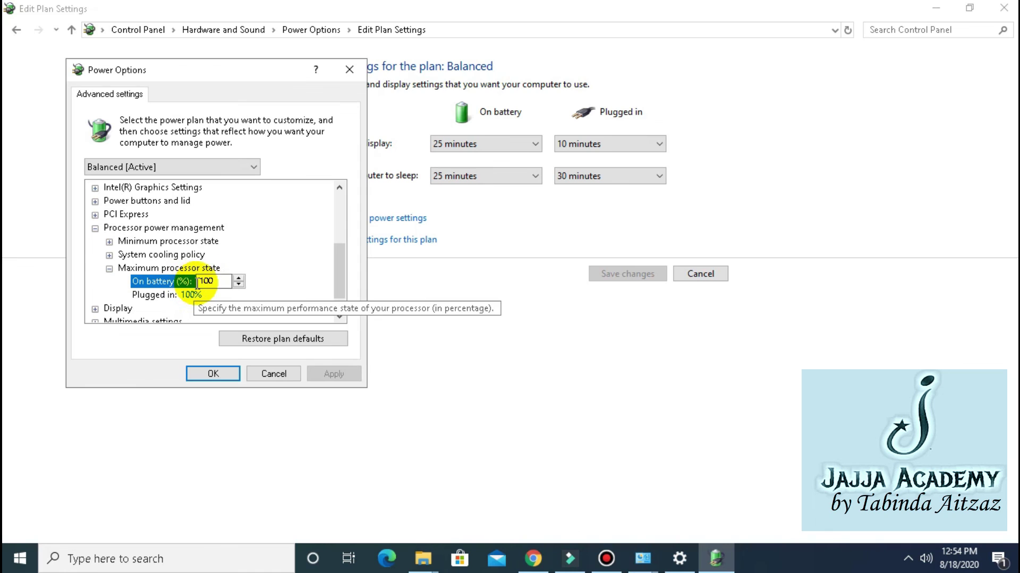
left_click(238, 285)
left_click(238, 285)
left_click(238, 285)
left_click(238, 285)
left_click(238, 286)
left_click(237, 286)
left_click(237, 286)
left_click(237, 285)
left_click(237, 286)
left_click(238, 286)
left_click(237, 286)
left_click(237, 285)
Set the on-battery maximum processor state to 100%
left_click(219, 280)
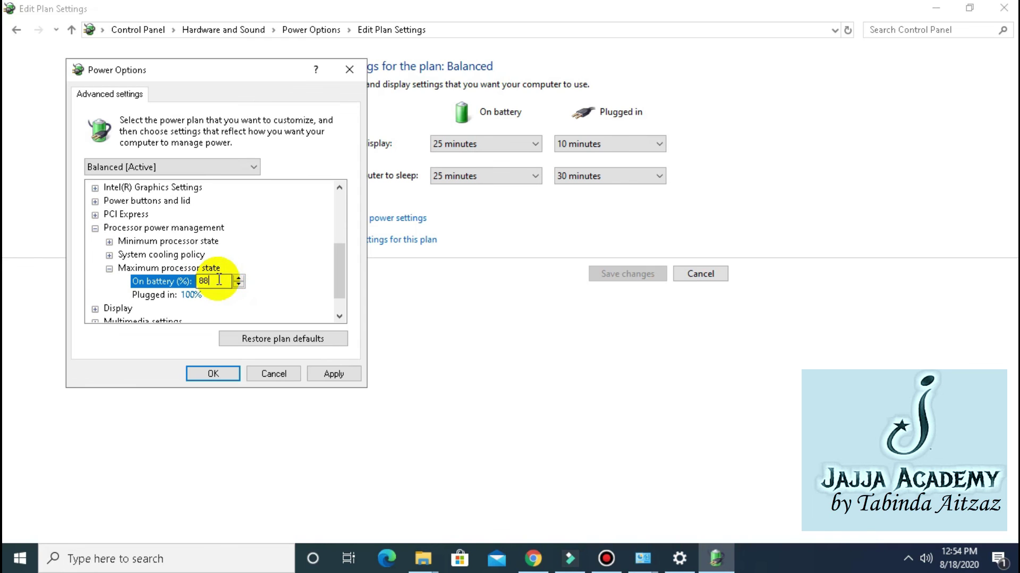
left_click(239, 278)
left_click(239, 278)
left_click(239, 278)
left_click(239, 279)
left_click(239, 278)
left_click(239, 278)
left_click(239, 278)
left_click(239, 278)
left_click(239, 278)
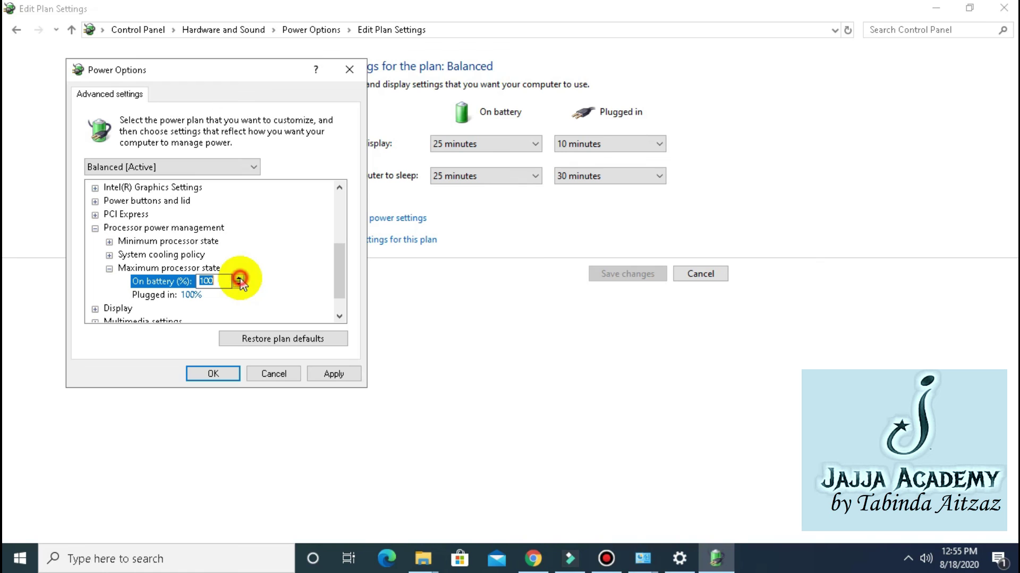
Keep the plugged-in maximum processor state at 100%, apply and accept the advanced power options, and close the plan settings window
left_click(190, 297)
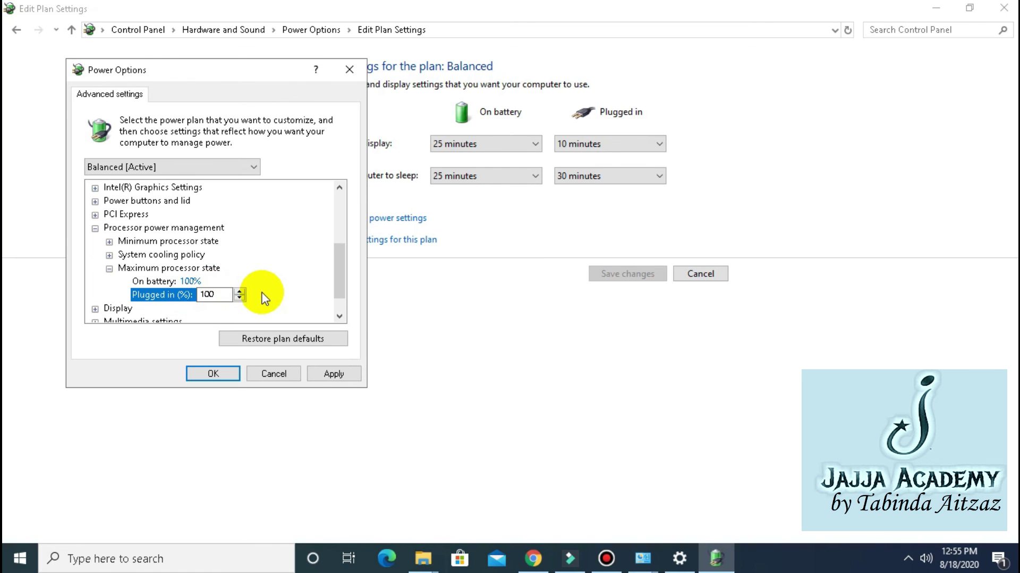
left_click(334, 375)
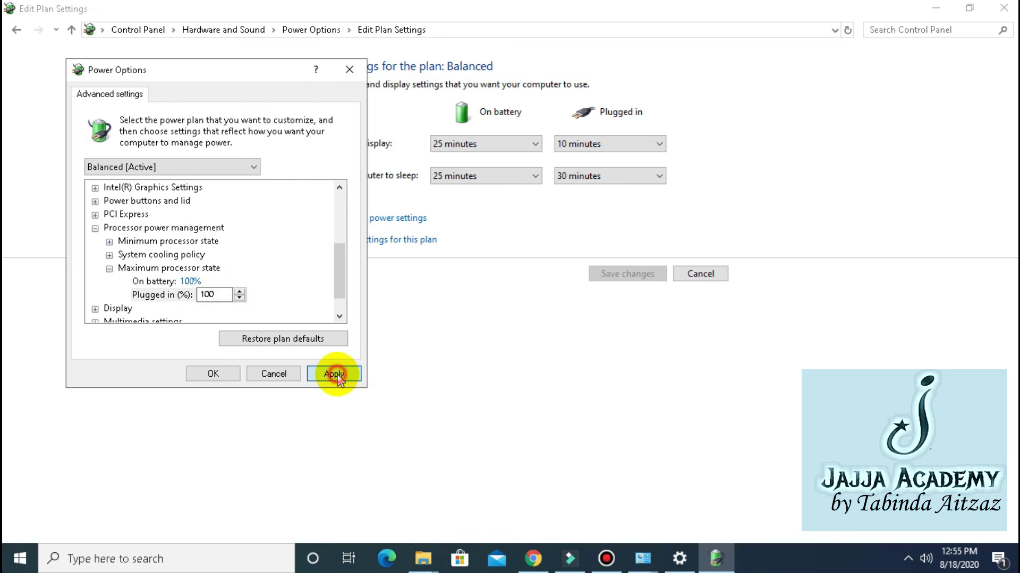
left_click(218, 373)
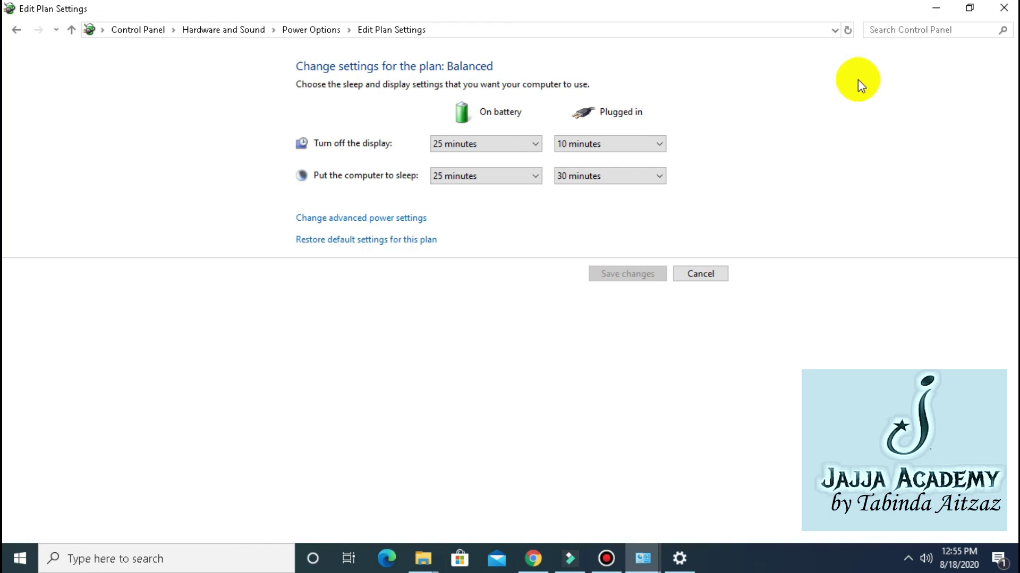
left_click(998, 16)
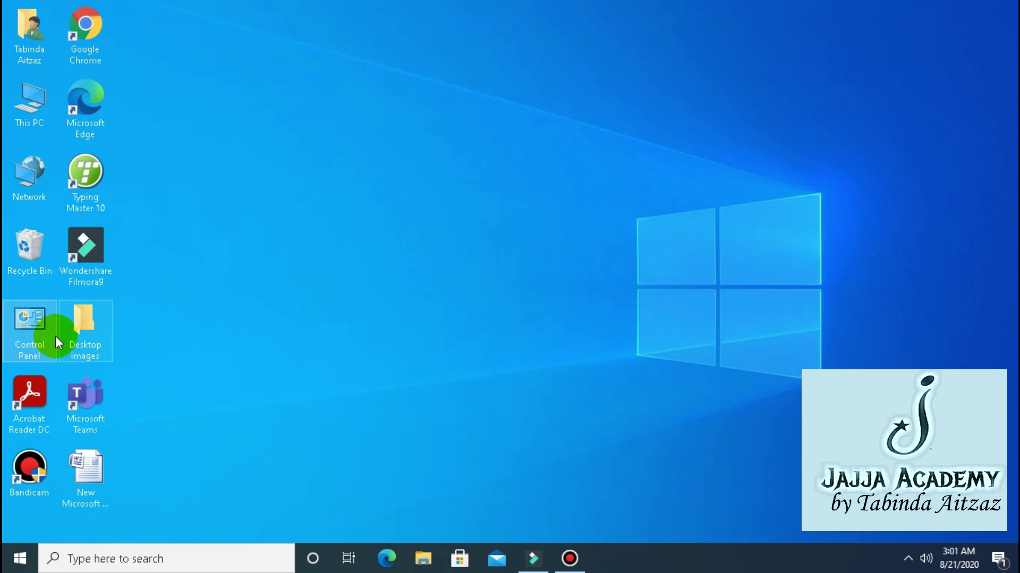
Open Control Panel's list of installed programs and uninstall Microsoft Visual C++ 2008 Redistributable - x64 9.0.30729.4148
double_click(42, 334)
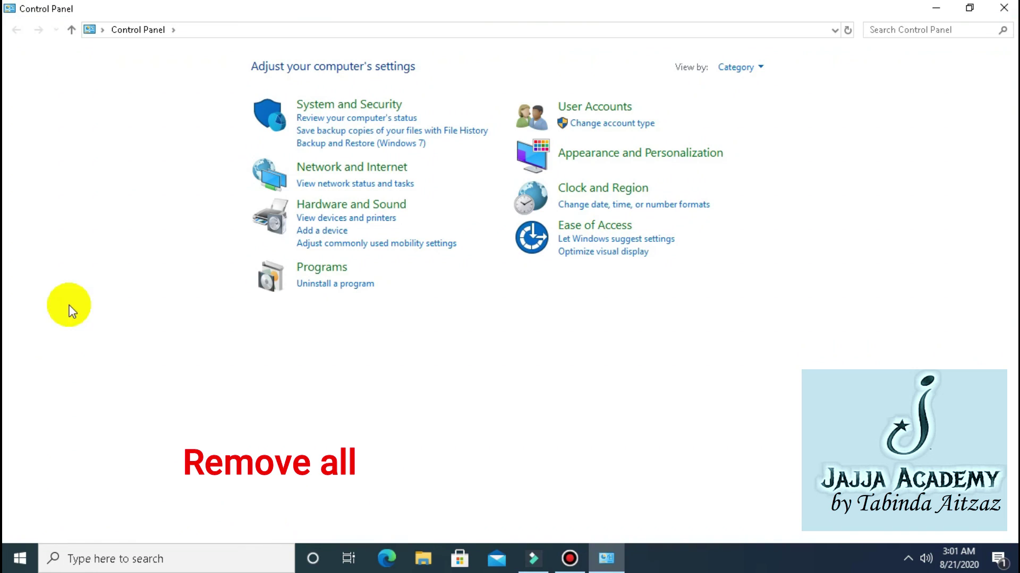
left_click(323, 273)
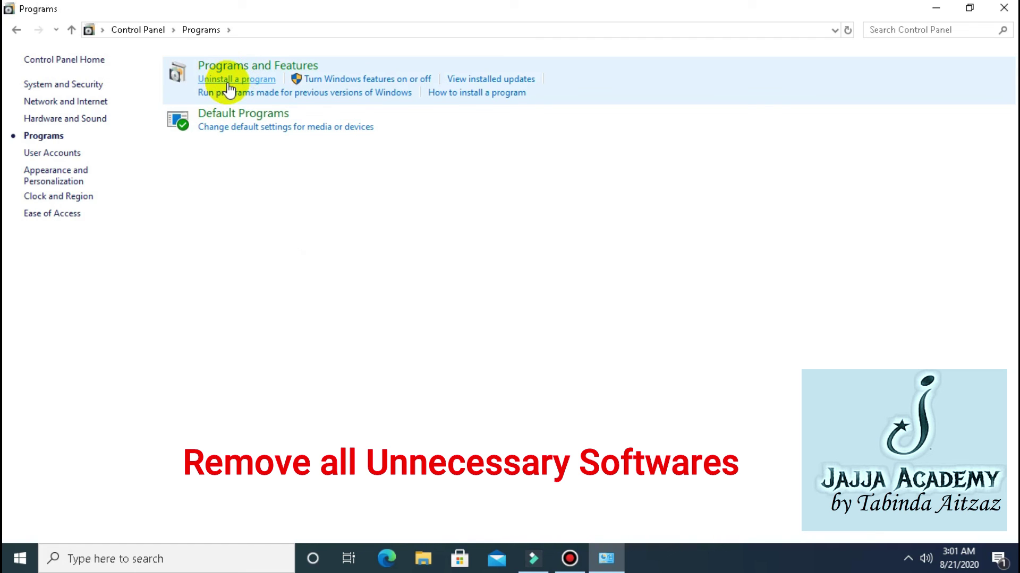
left_click(248, 84)
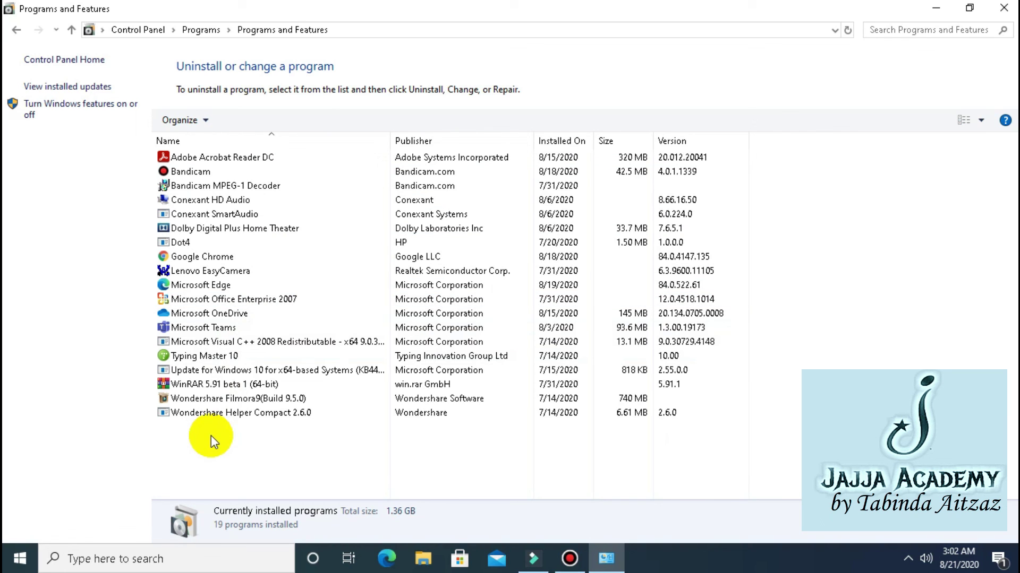
left_click(197, 342)
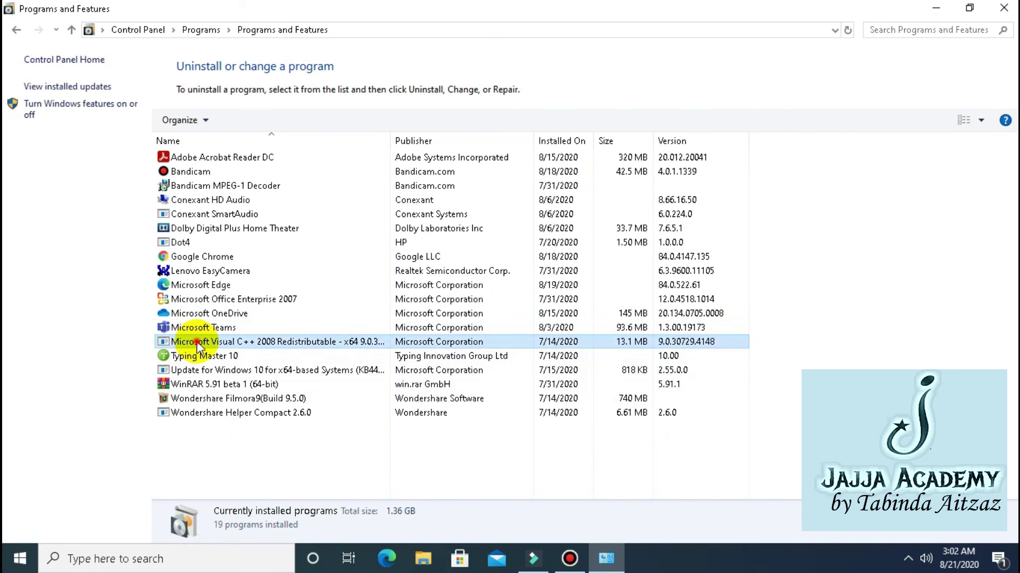
double_click(197, 342)
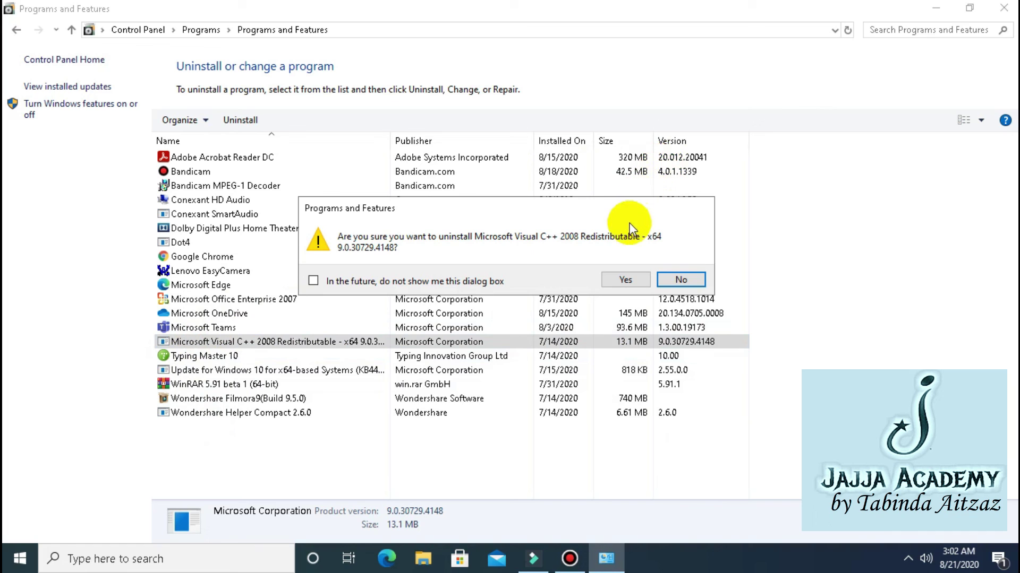
left_click(627, 281)
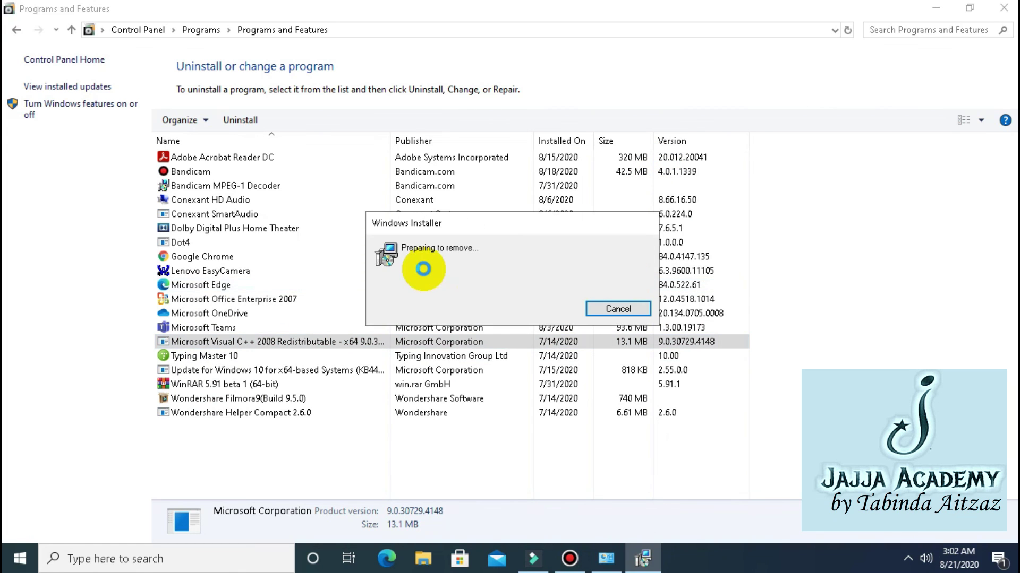